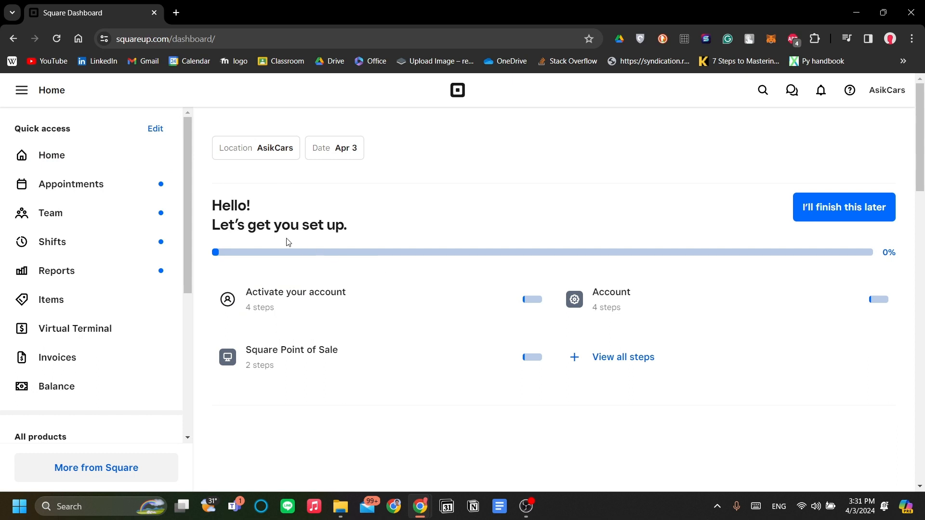
- Browse the available point-of-sale systems
scroll(155, 324, down, 5)
scroll(169, 310, up, 5)
scroll(121, 179, down, 5)
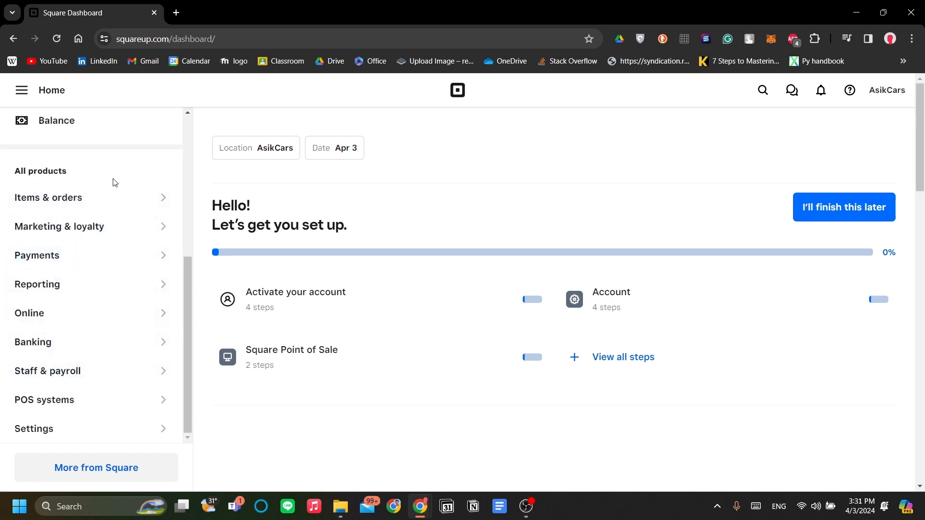
click(122, 403)
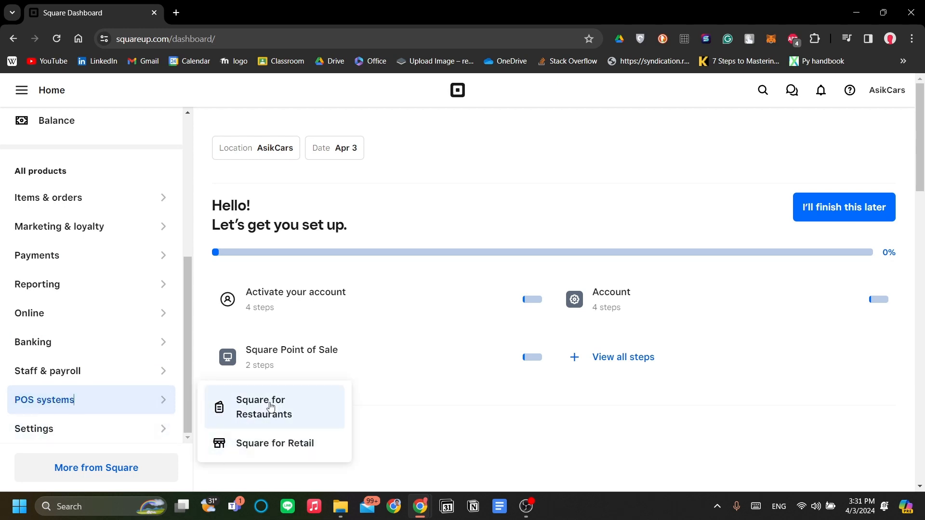
scroll(113, 312, up, 5)
scroll(124, 316, down, 5)
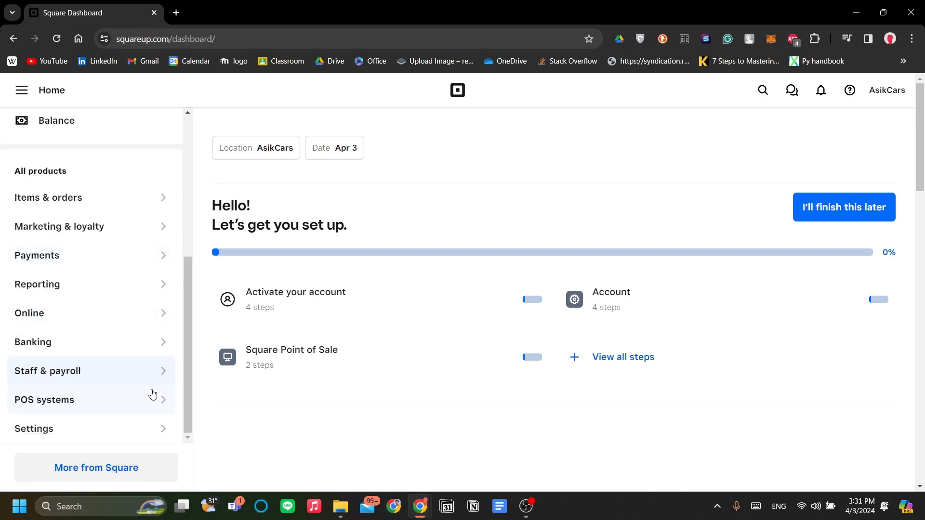
scroll(149, 373, up, 5)
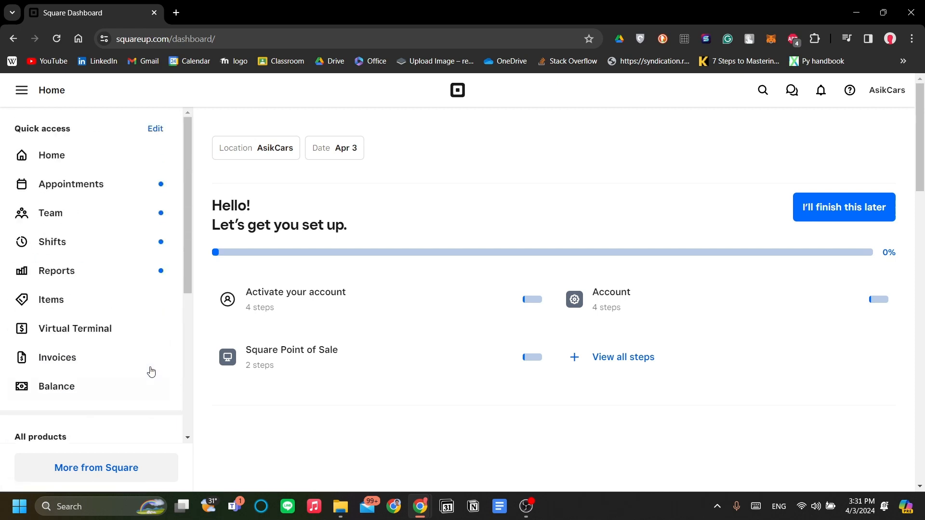
scroll(121, 284, down, 5)
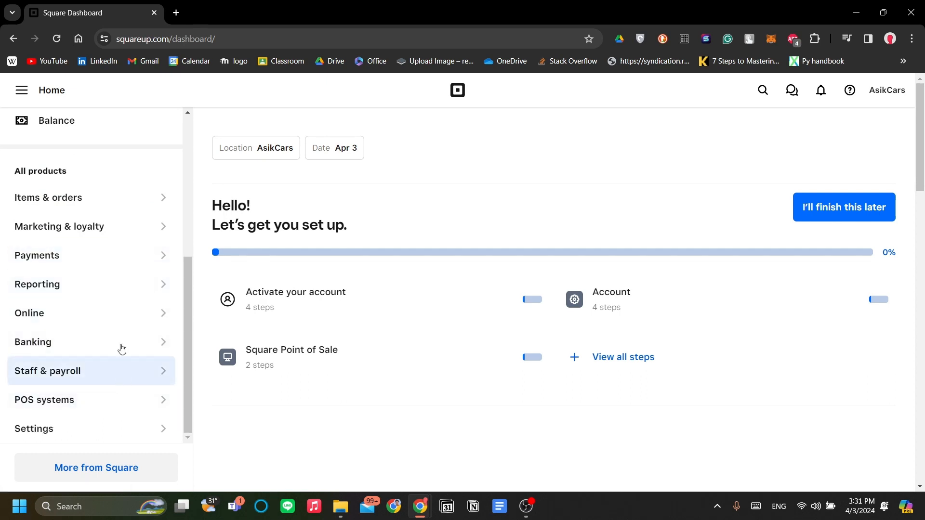
scroll(159, 380, up, 5)
scroll(114, 399, down, 5)
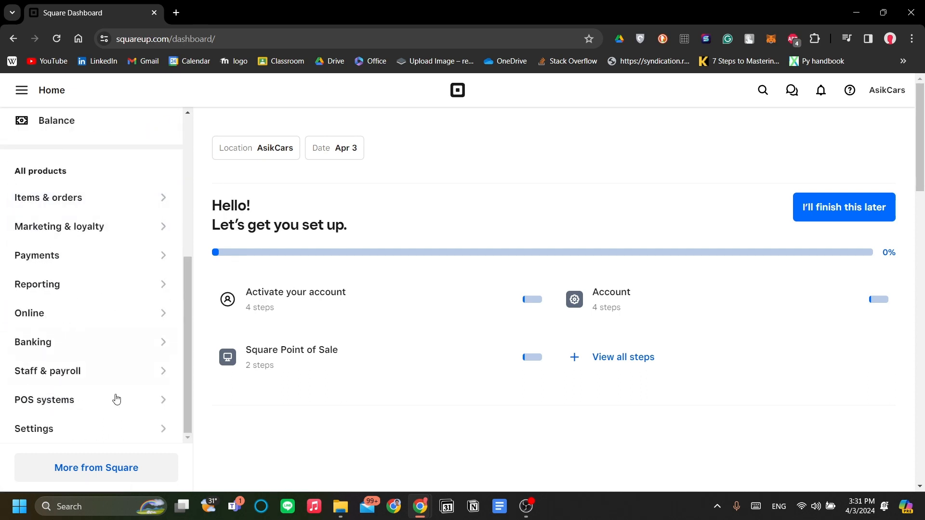
- Search the More from Square tools for 'appo' to find Appointments
click(114, 478)
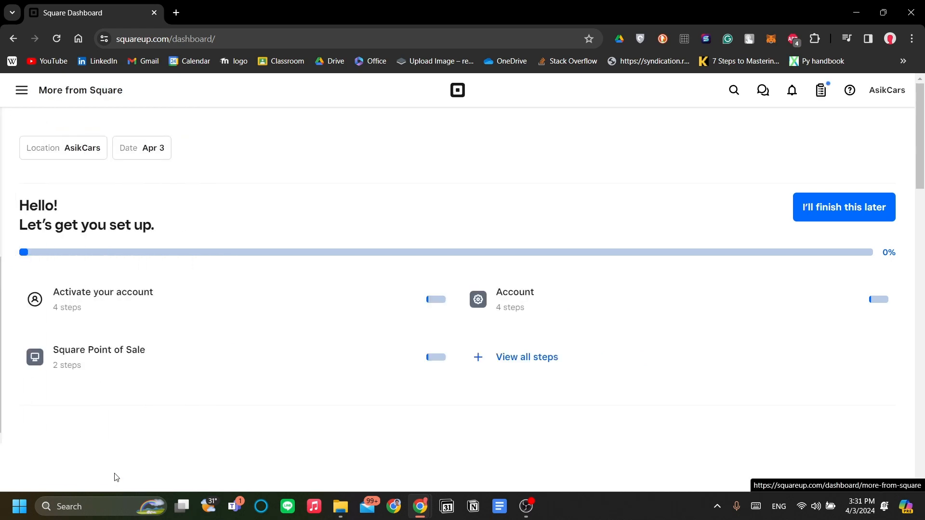
scroll(297, 290, down, 1)
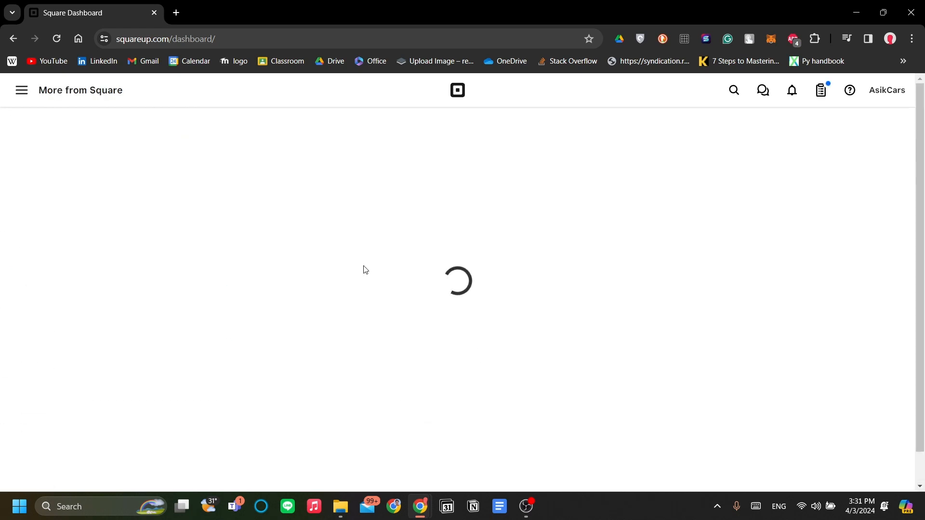
scroll(458, 301, down, 6)
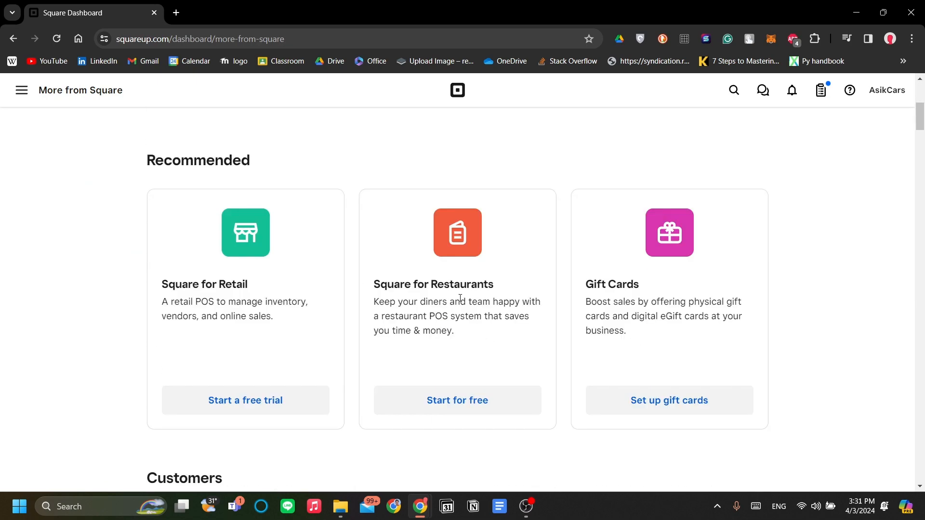
scroll(385, 270, up, 6)
click(377, 262)
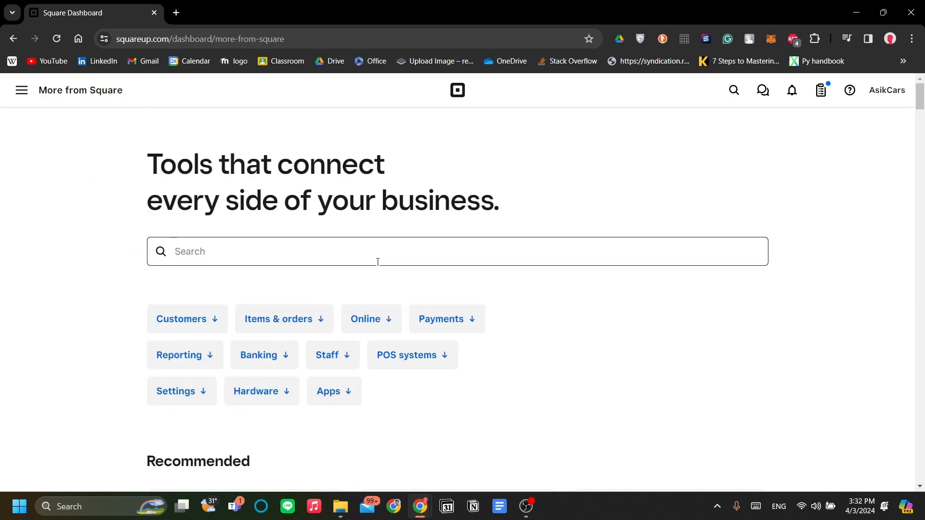
text(appoi)
scroll(283, 371, down, 3)
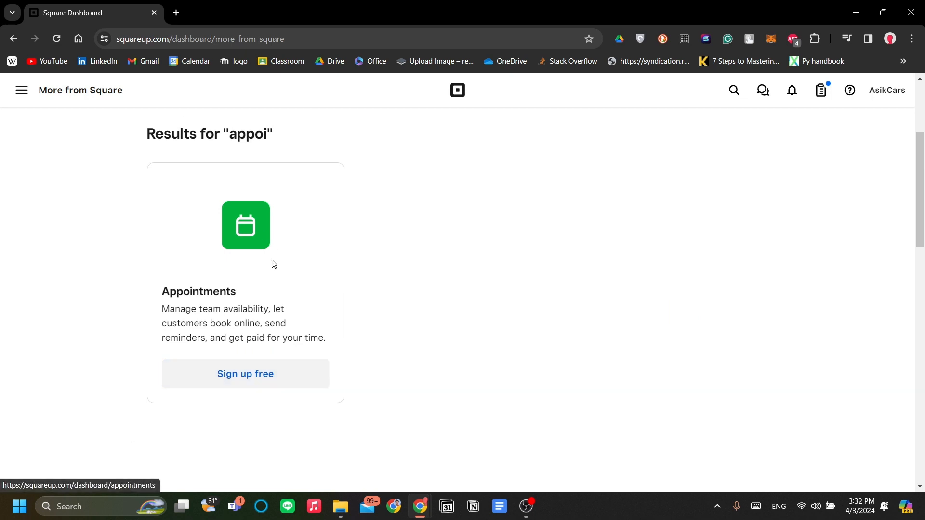
- Open the Appointments section from the main navigation menu
click(19, 91)
scroll(89, 203, up, 5)
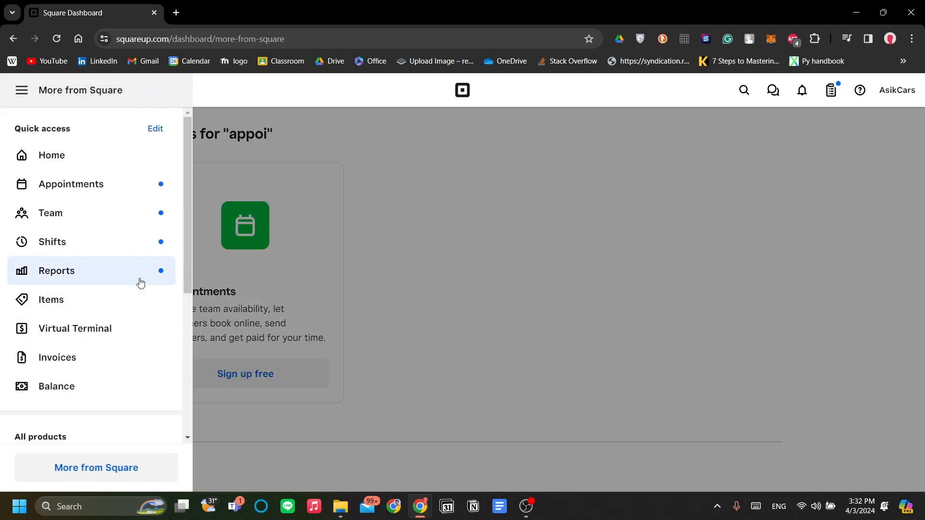
click(152, 193)
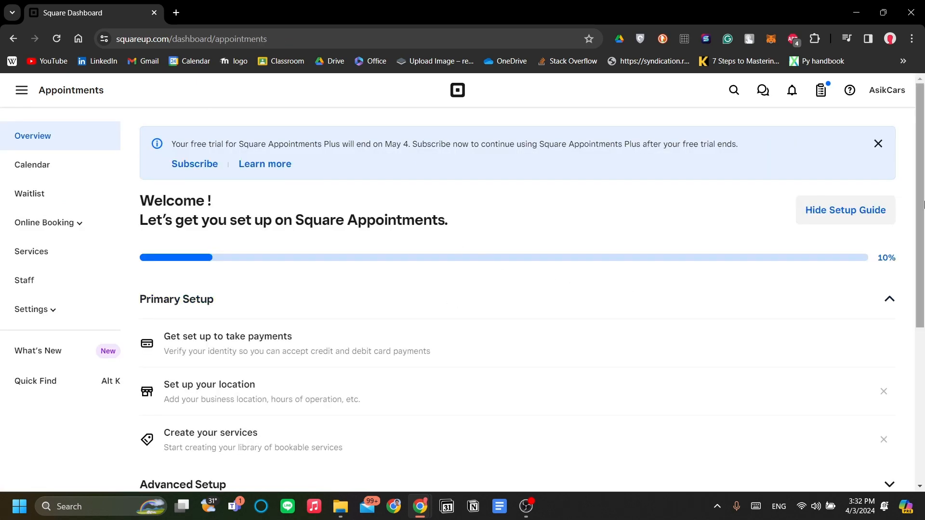
- Review the 10% setup guide, then open the Staff page listing the owner
scroll(709, 296, down, 1)
scroll(709, 296, down, 1)
scroll(708, 296, up, 2)
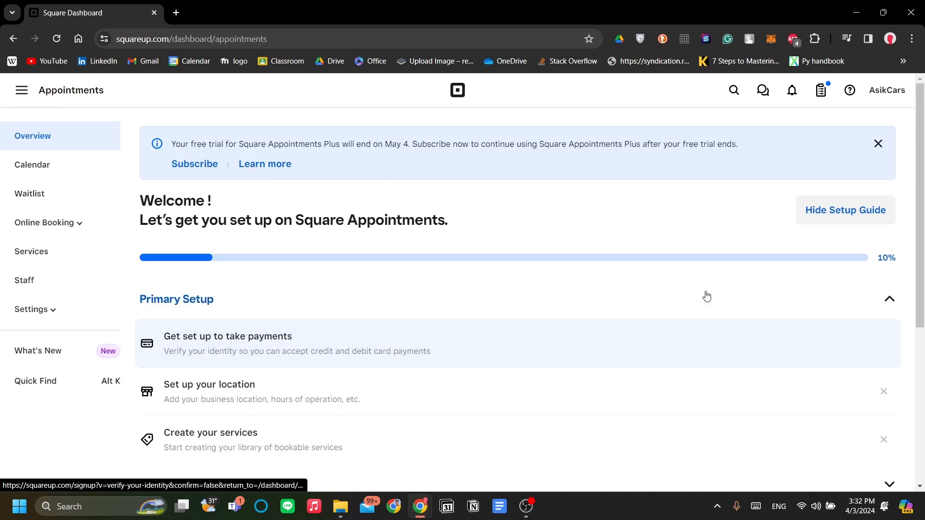
scroll(646, 281, down, 1)
scroll(434, 250, up, 1)
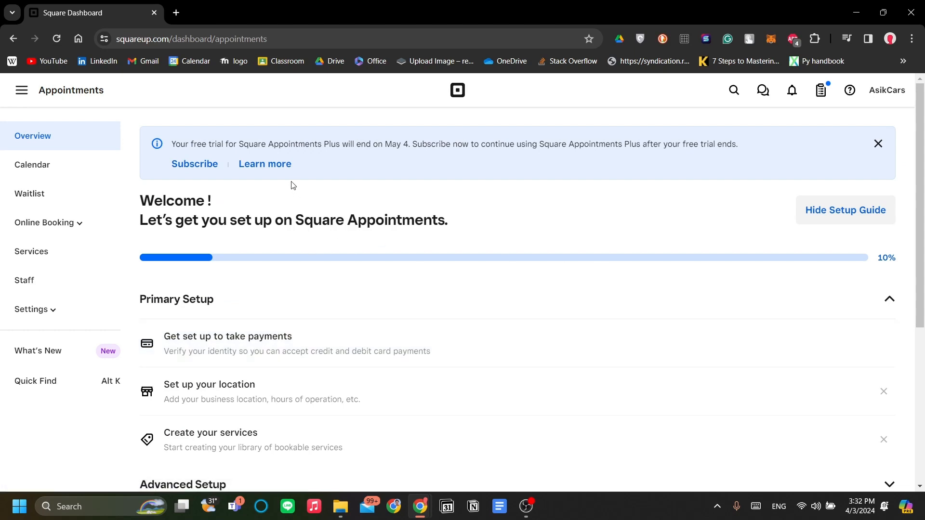
scroll(405, 281, down, 1)
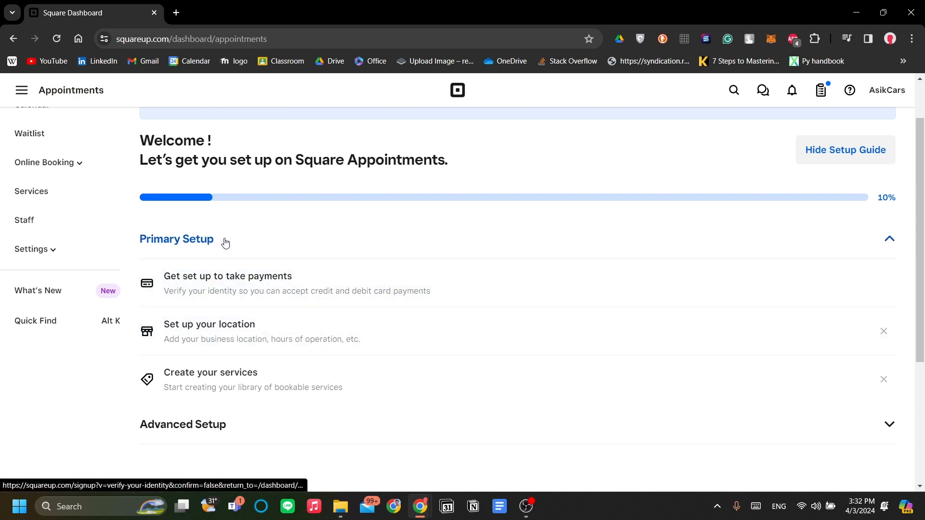
scroll(226, 243, up, 2)
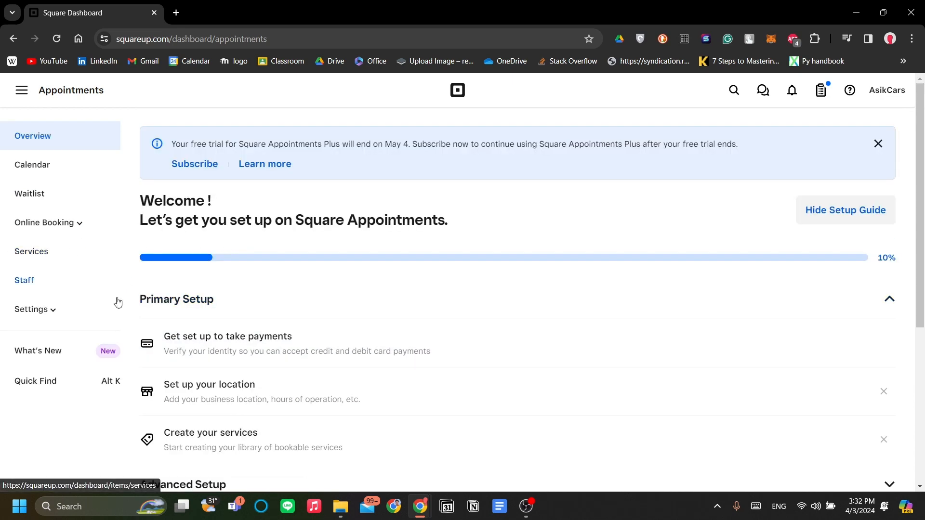
click(50, 283)
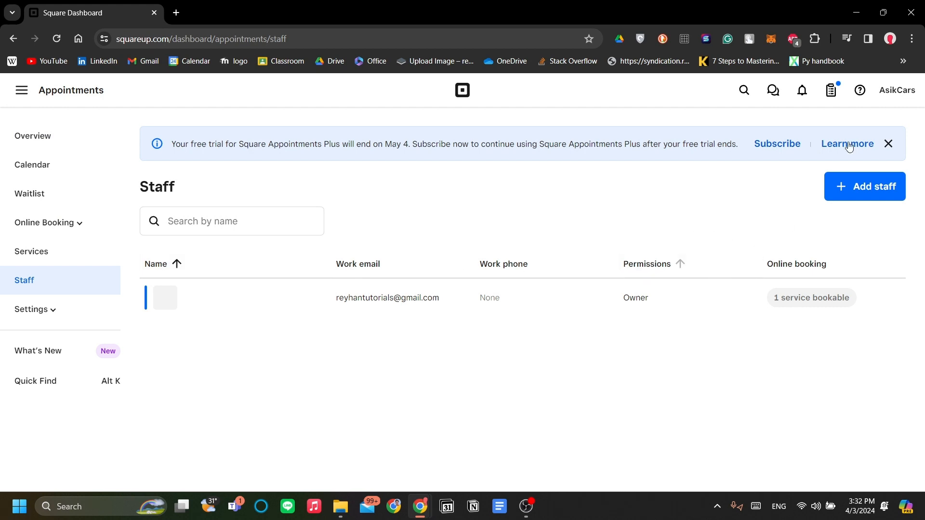
- Dismiss the free-trial banner and open Manage hours on the owner's staff record
click(889, 144)
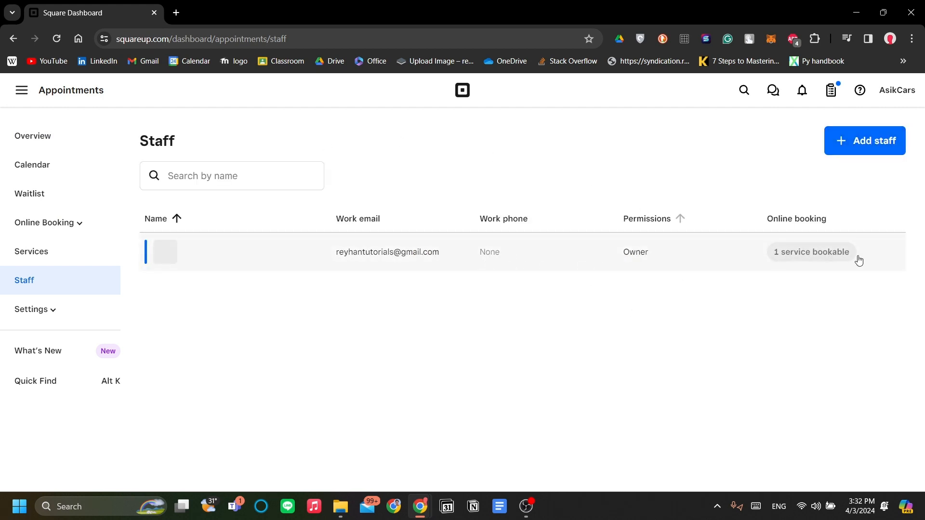
click(676, 264)
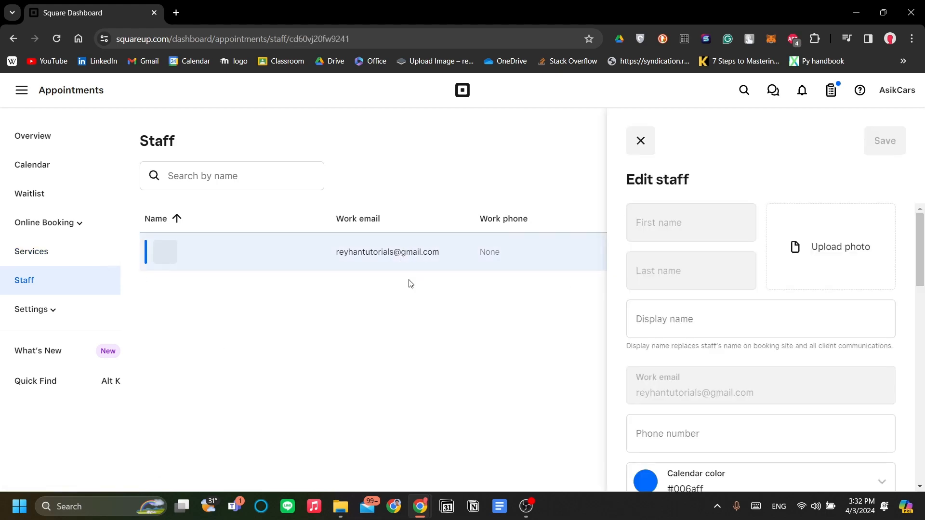
scroll(683, 308, down, 15)
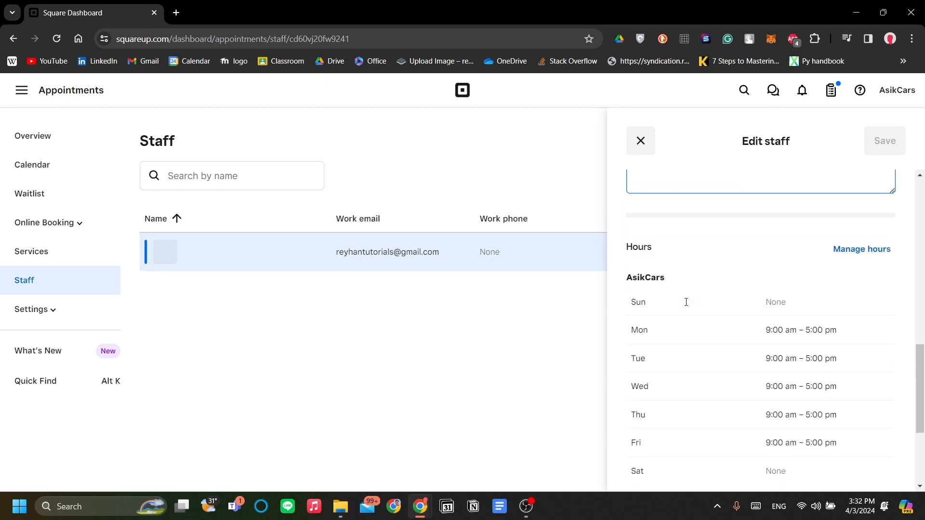
scroll(683, 284, up, 3)
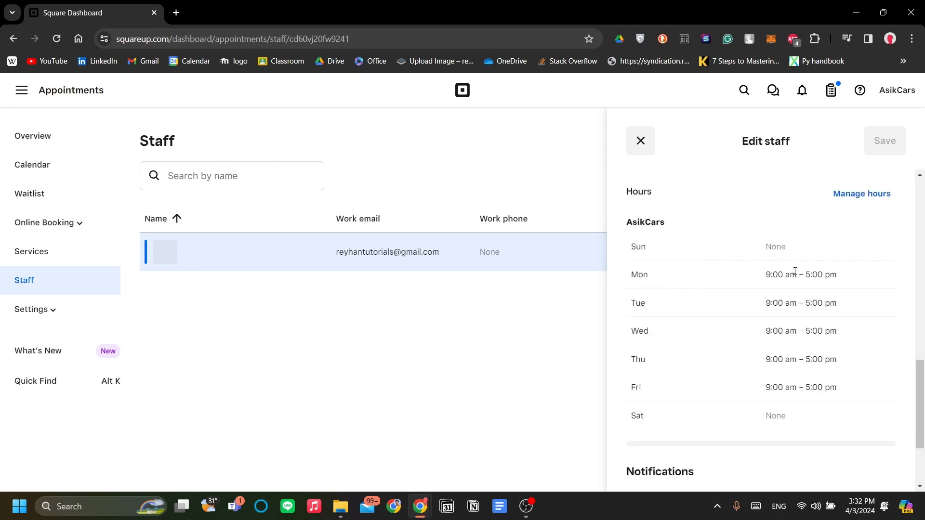
scroll(796, 271, up, 2)
click(866, 267)
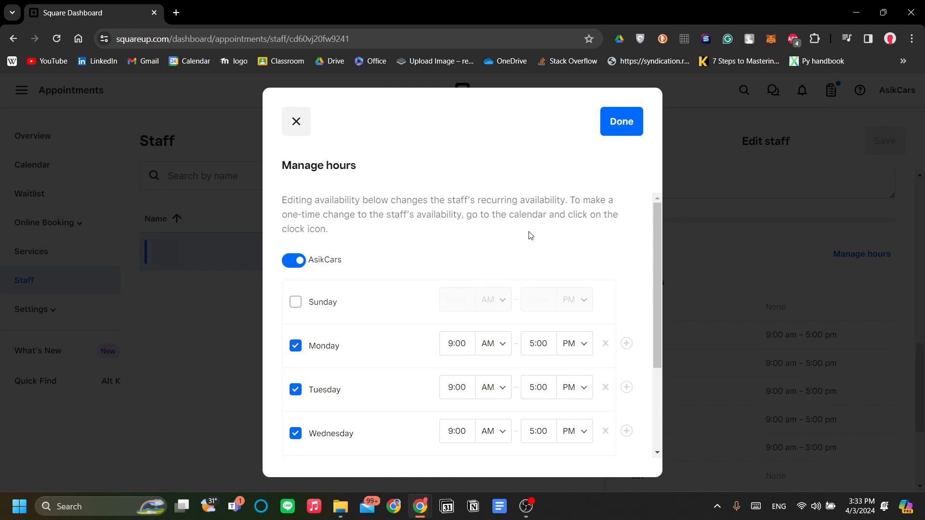
- Change Monday's and Tuesday's closing times to 9:00 PM
scroll(530, 236, down, 3)
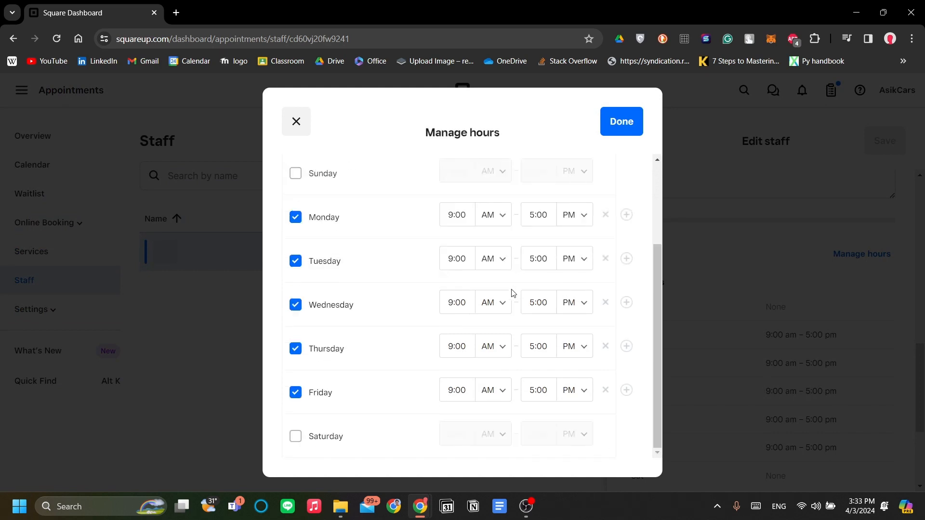
scroll(550, 252, up, 3)
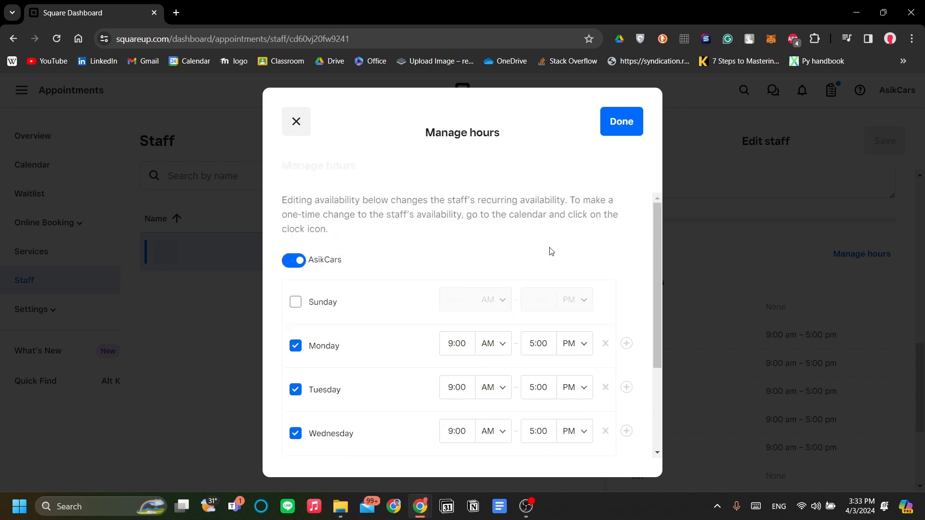
click(547, 346)
drag(542, 345, 458, 344)
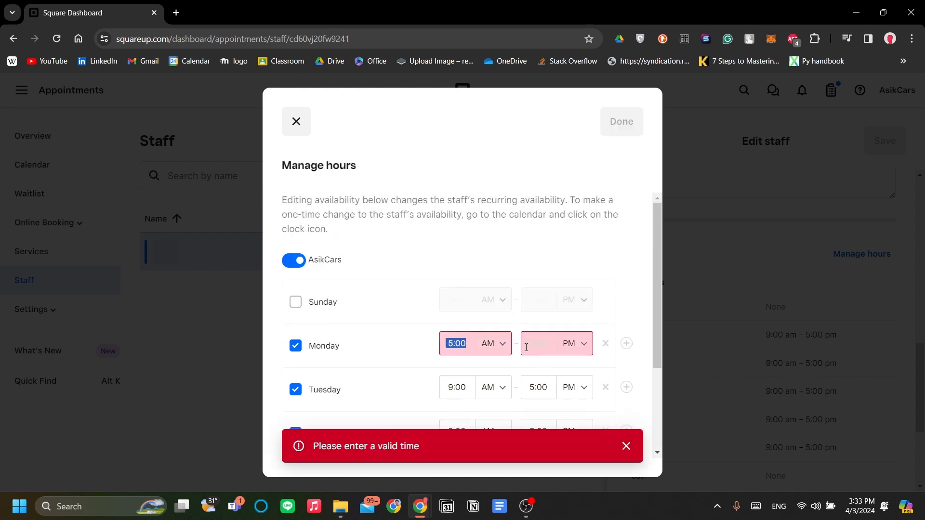
text(9:00)
click(557, 393)
- Set Wednesday, Thursday and Friday to close at 9:00 PM
text(9:00)
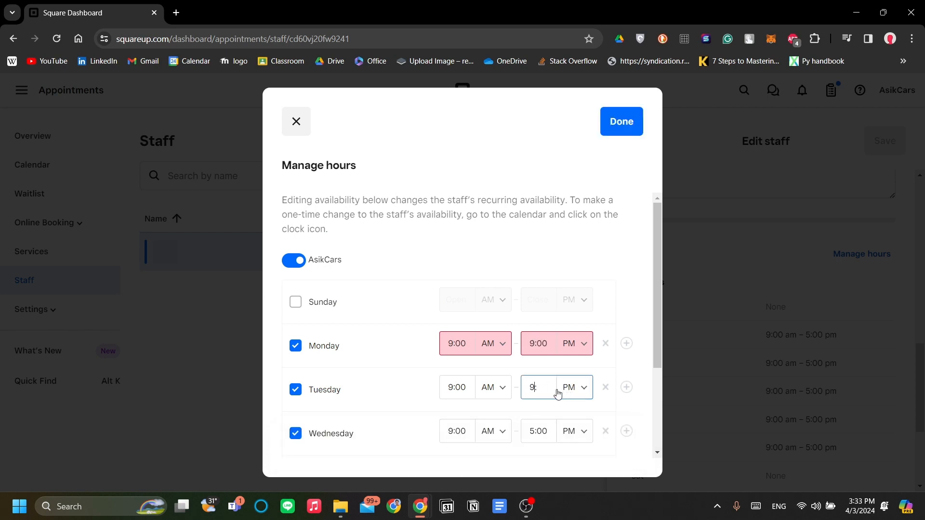
click(539, 431)
text(9:)
scroll(546, 422, down, 3)
text(:00)
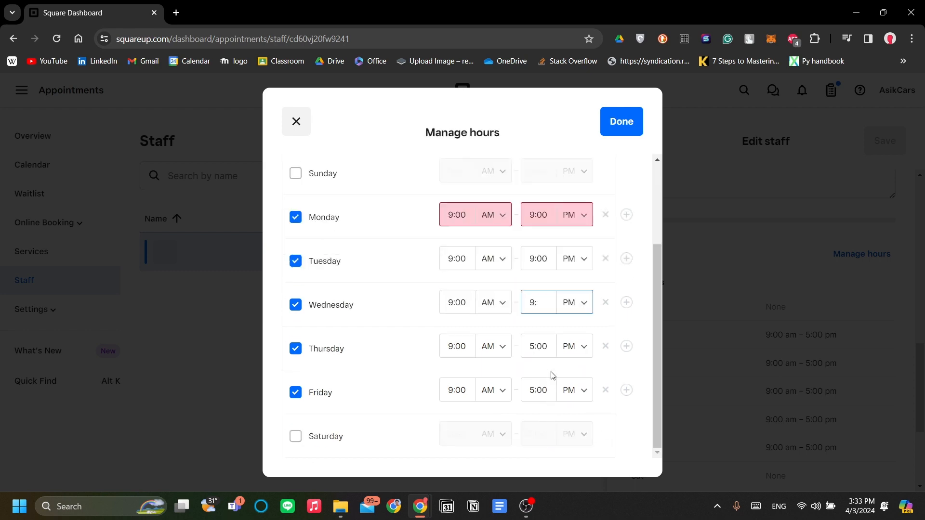
click(542, 348)
text(9:00)
click(552, 386)
text(9:00)
click(386, 363)
scroll(430, 380, up, 5)
scroll(434, 385, down, 5)
scroll(433, 387, up, 5)
scroll(414, 395, down, 5)
- Enable Saturday with hours 9:00 AM–3:00 PM and apply the weekly hours
click(307, 439)
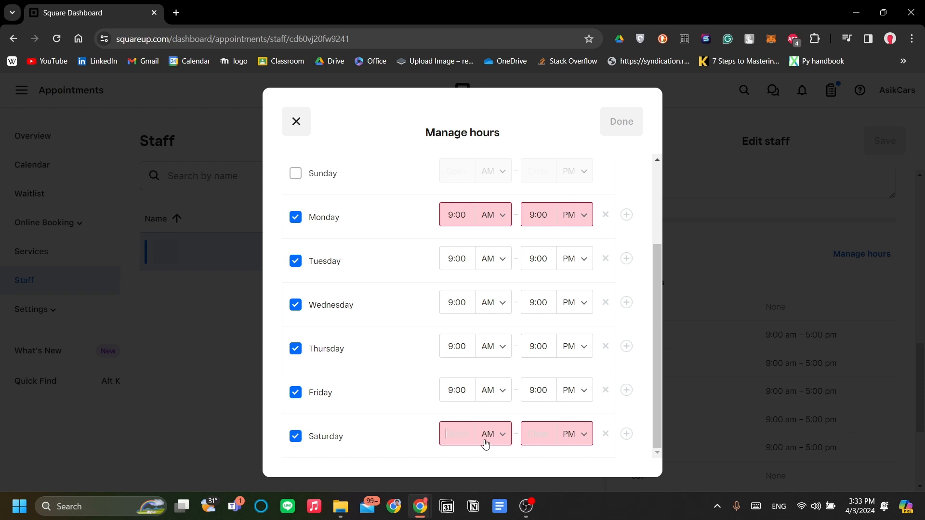
text(9:)
click(560, 438)
click(550, 436)
click(414, 321)
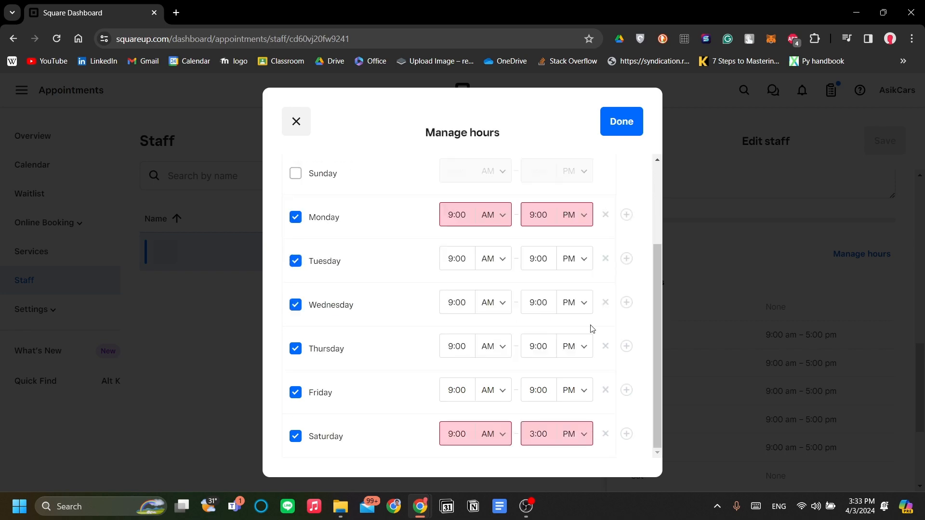
scroll(593, 329, up, 3)
scroll(594, 316, down, 3)
scroll(582, 346, up, 3)
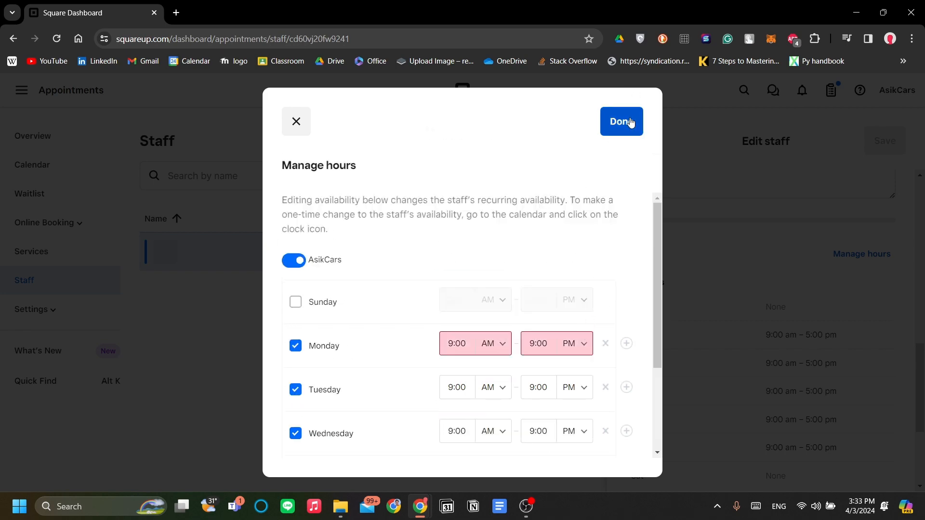
click(621, 121)
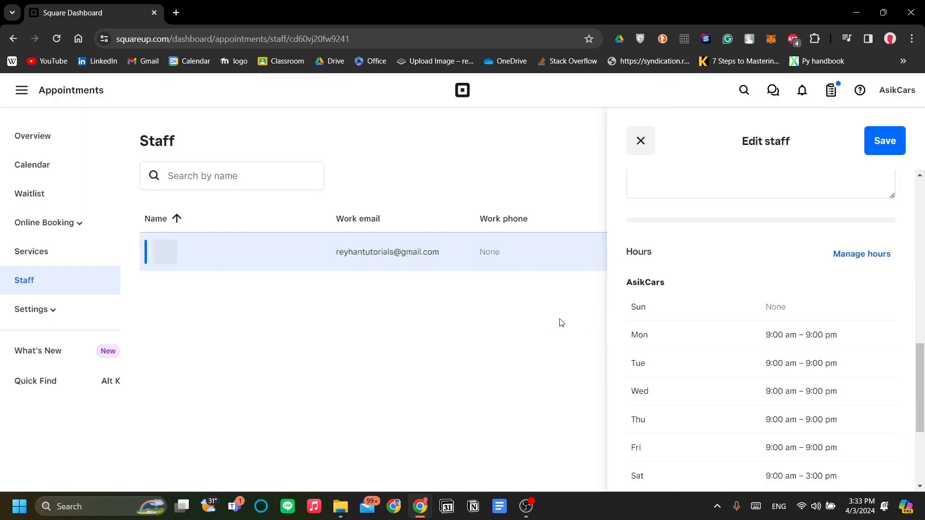
- Try twice to leave the staff editor and save, hitting the phone number error
scroll(748, 330, down, 4)
scroll(793, 299, up, 2)
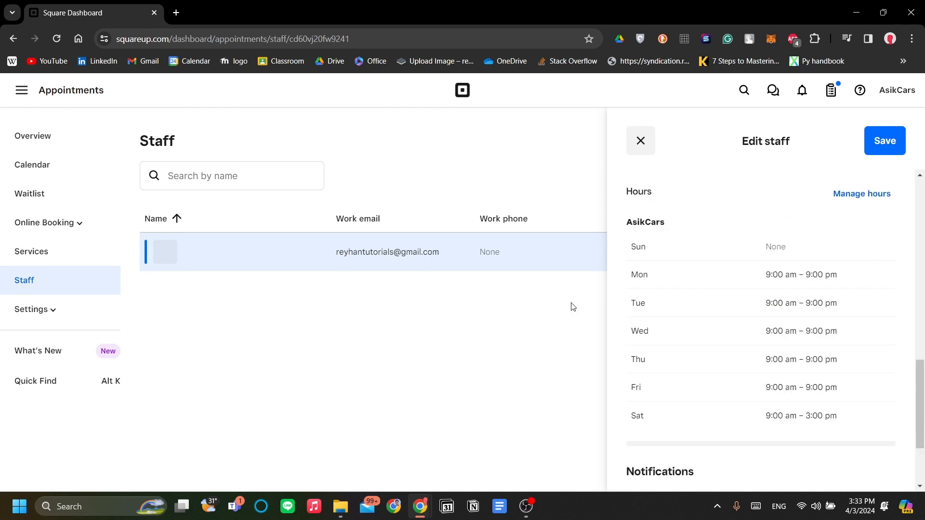
click(635, 154)
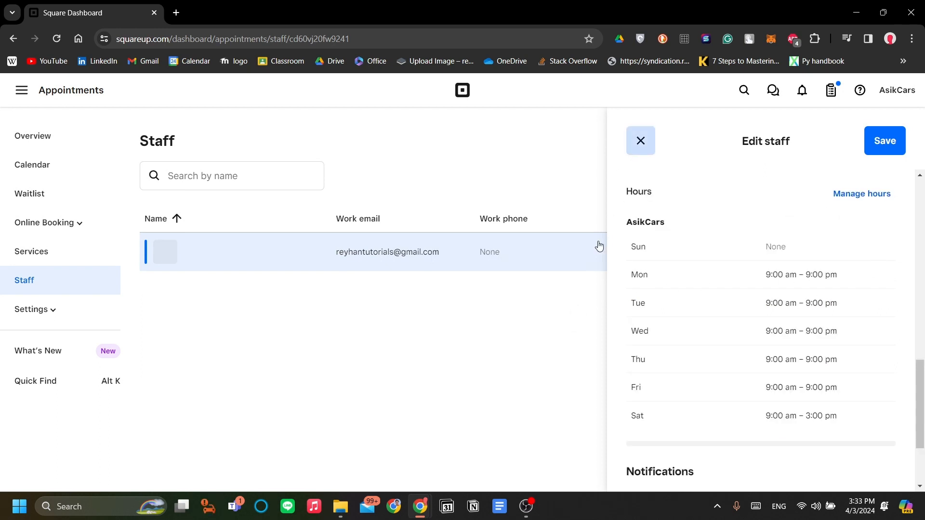
click(554, 286)
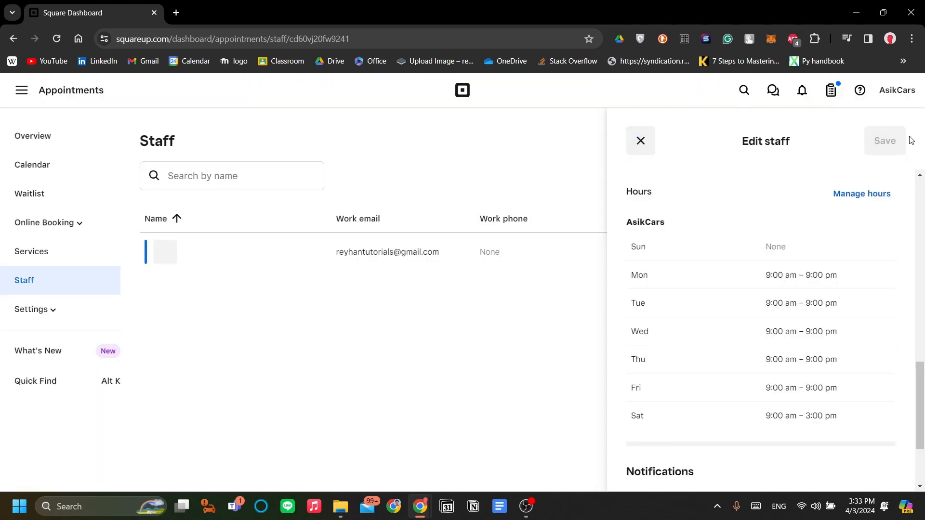
scroll(696, 248, down, 3)
scroll(685, 217, up, 4)
click(644, 141)
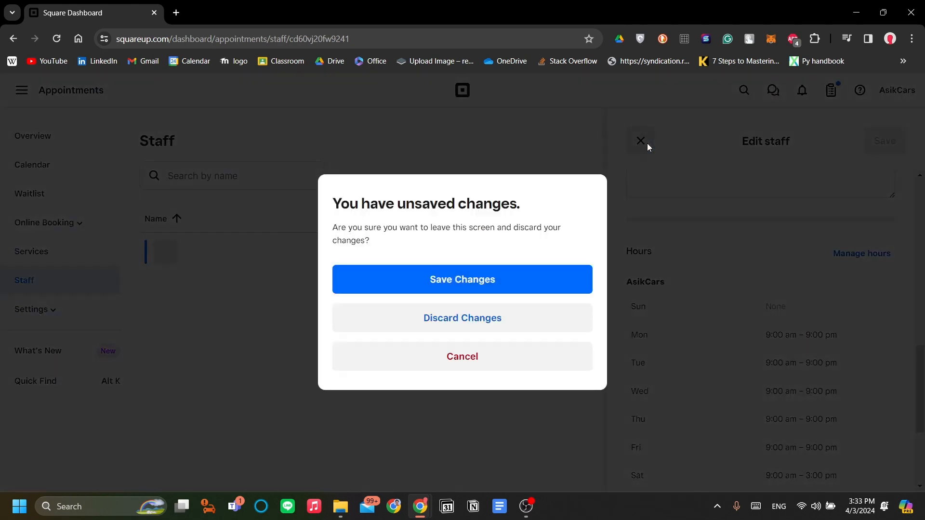
click(699, 291)
scroll(805, 386, down, 2)
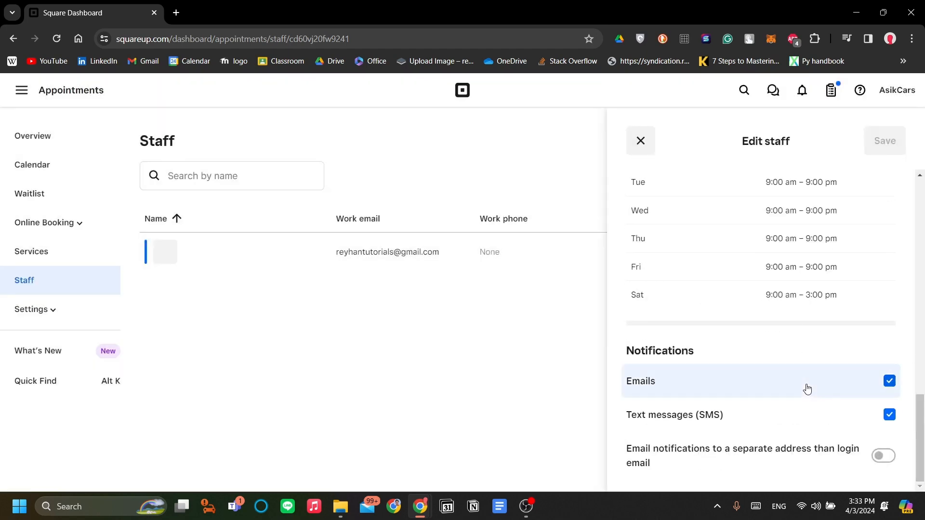
scroll(843, 368, up, 10)
scroll(790, 256, down, 3)
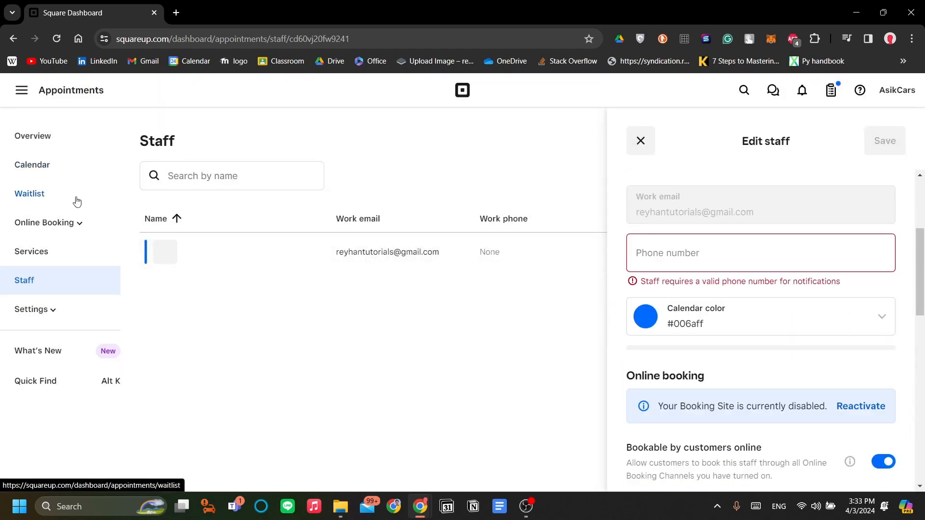
- Enter the staff member's work phone number in the Phone number field
click(58, 174)
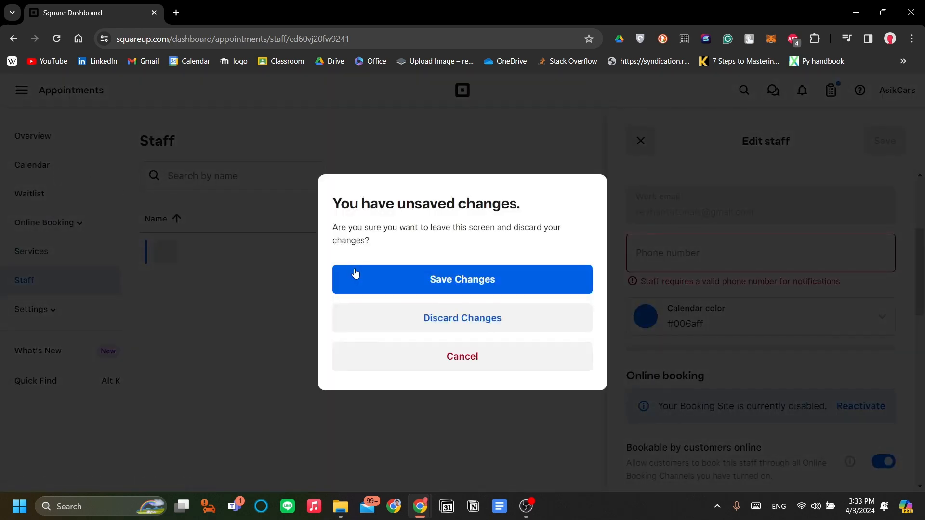
click(375, 285)
scroll(720, 333, up, 3)
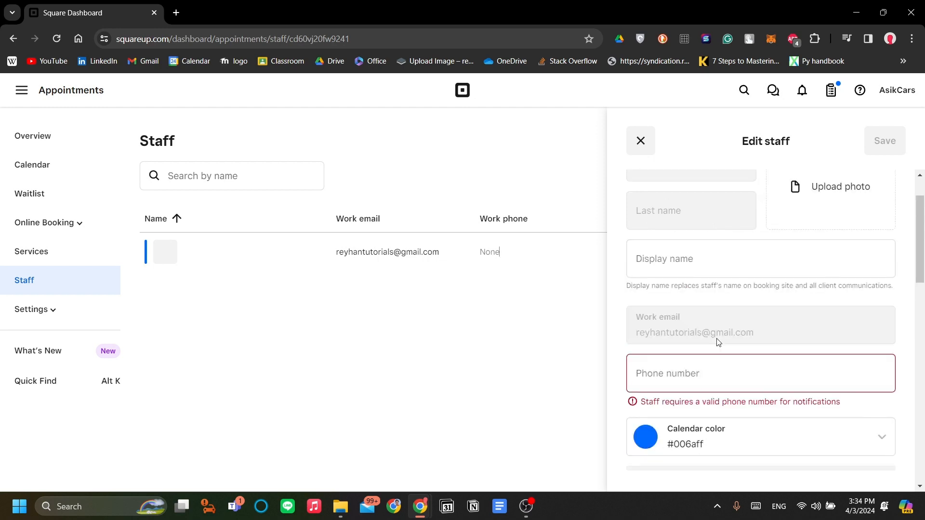
scroll(725, 376, down, 5)
scroll(727, 380, up, 6)
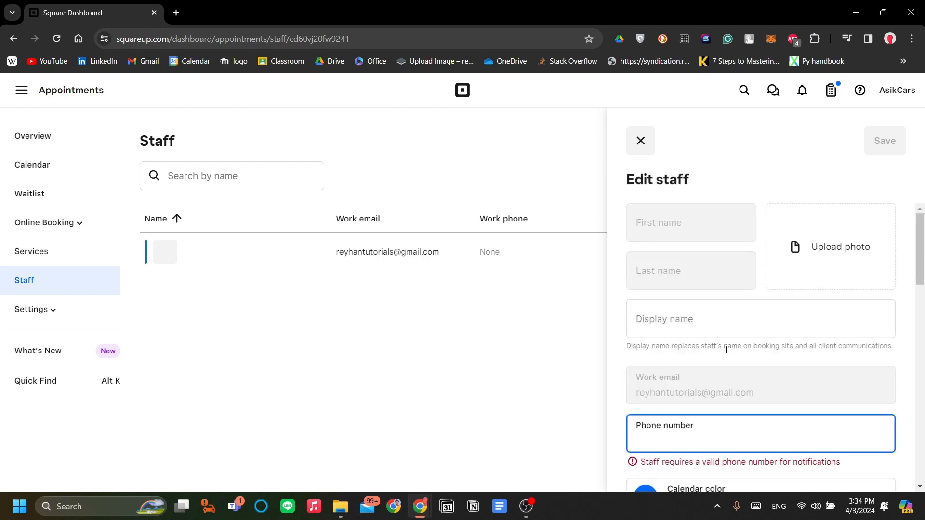
scroll(718, 381, down, 1)
text(+1)
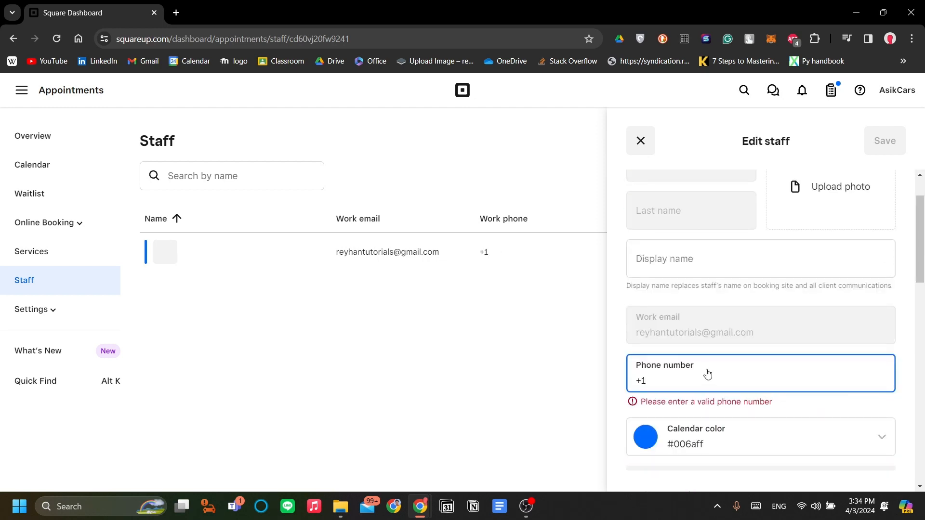
scroll(707, 373, down, 10)
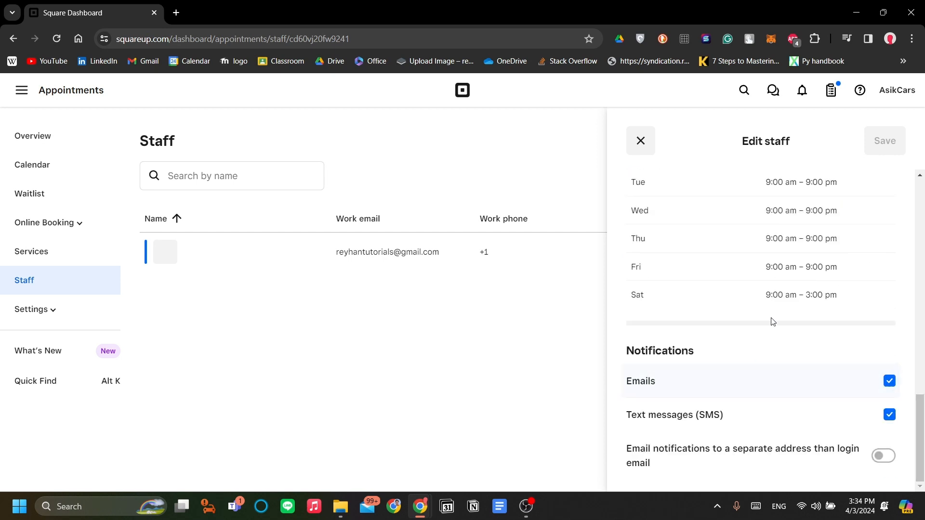
scroll(773, 322, up, 10)
scroll(764, 327, down, 1)
text(23123123)
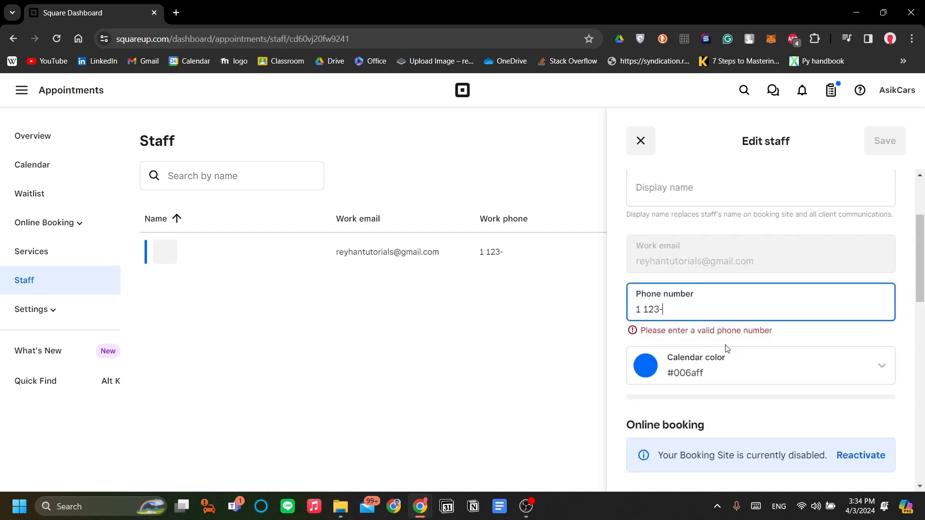
scroll(761, 294, down, 10)
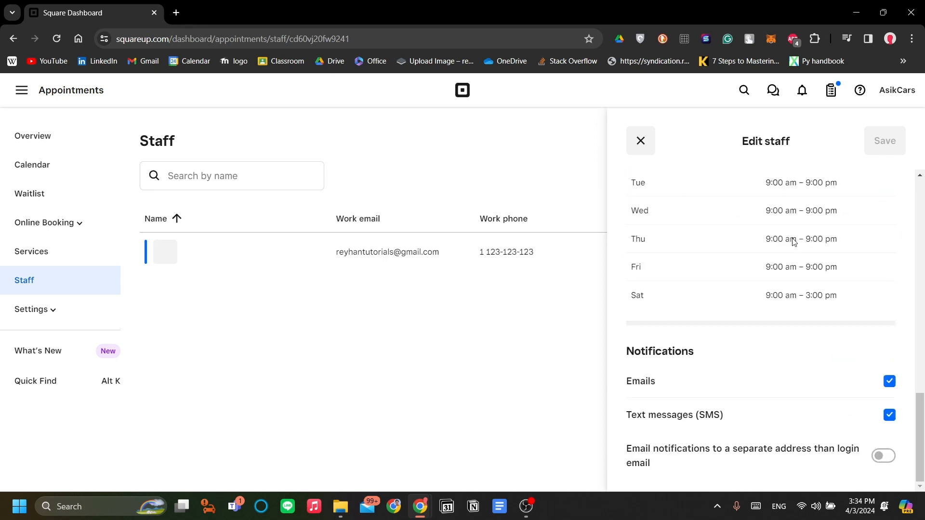
- Leave the staff editor, save the changes, and head to the appointments calendar
click(641, 141)
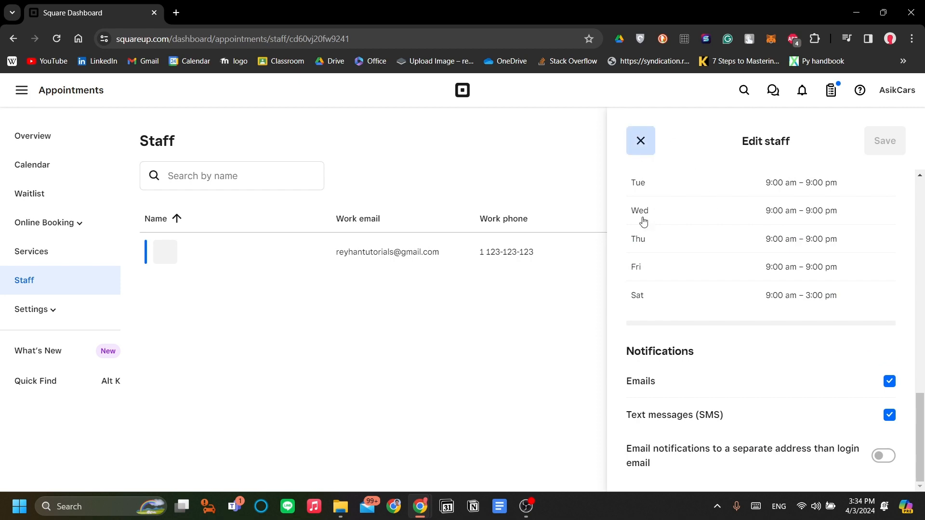
click(499, 280)
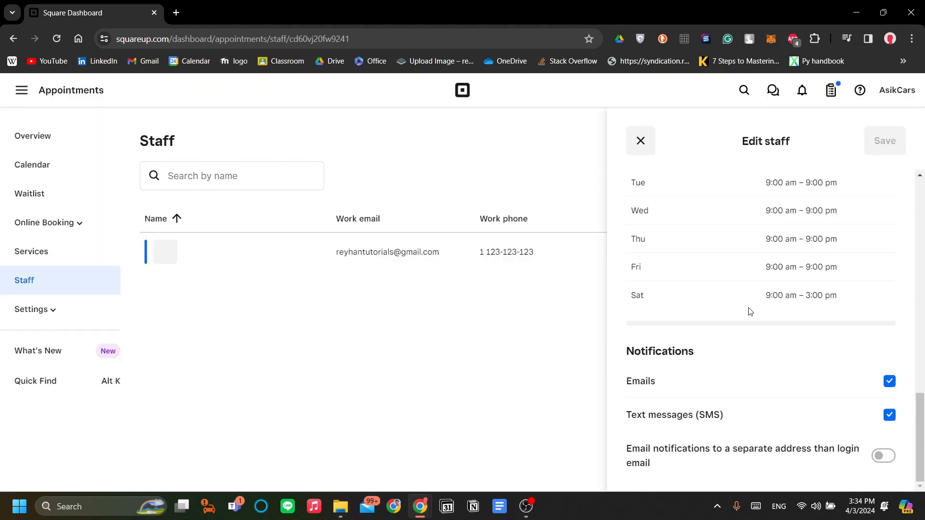
scroll(798, 285, up, 10)
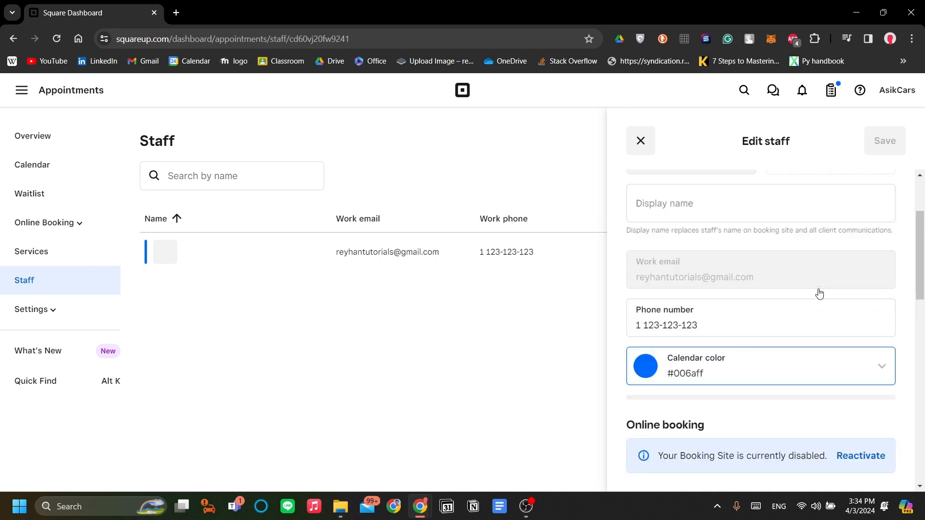
scroll(819, 294, down, 5)
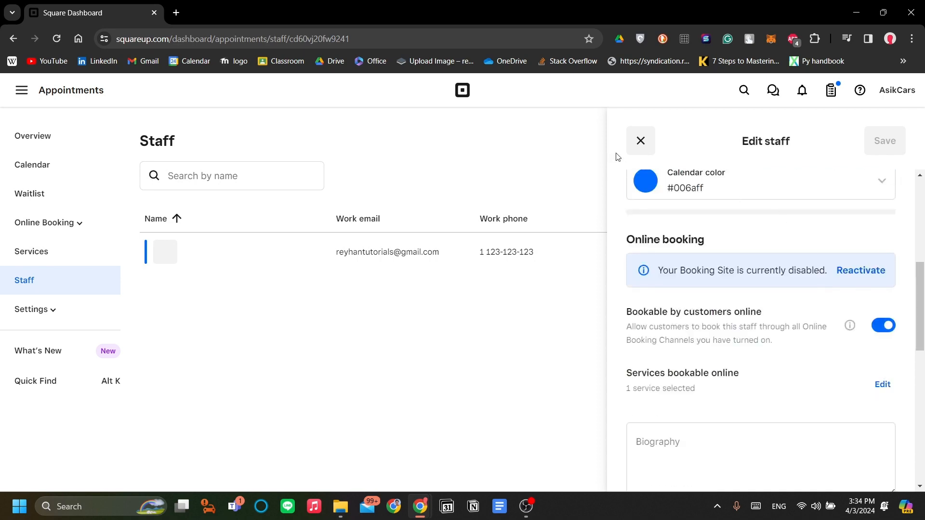
click(72, 169)
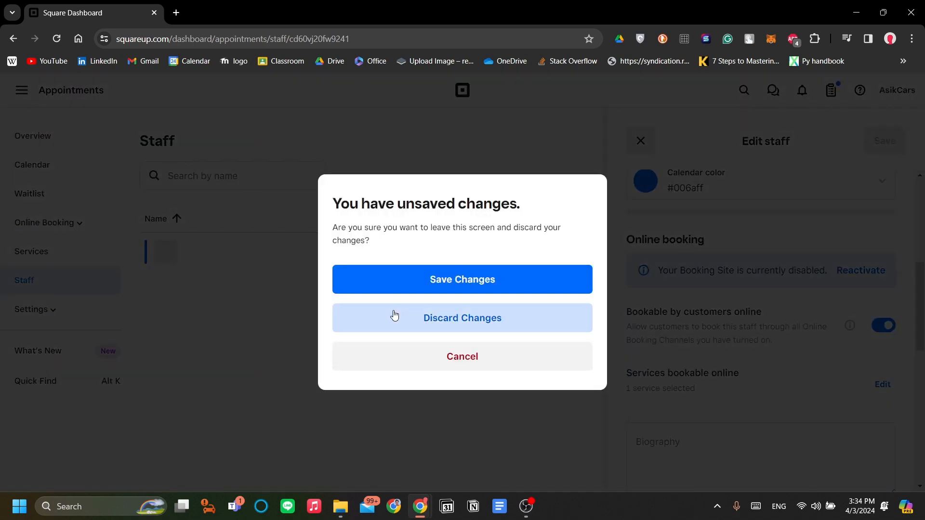
click(424, 316)
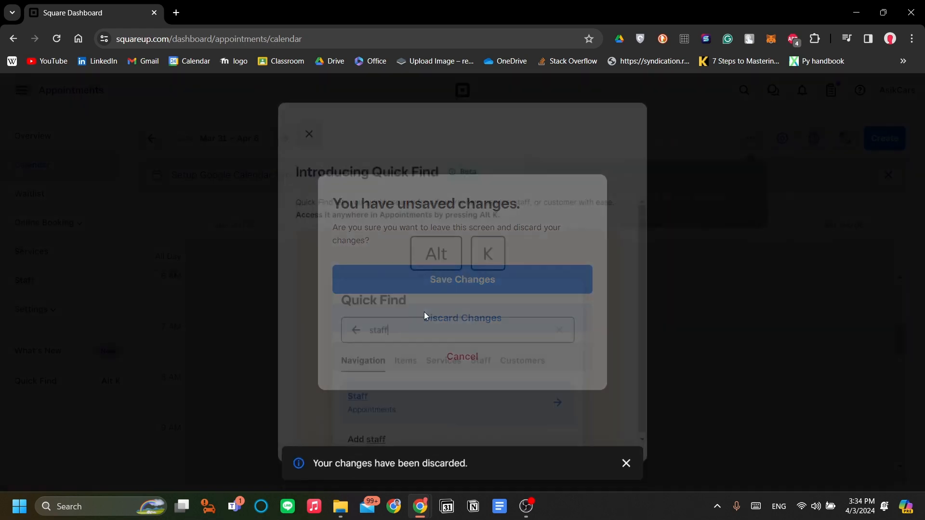
click(296, 122)
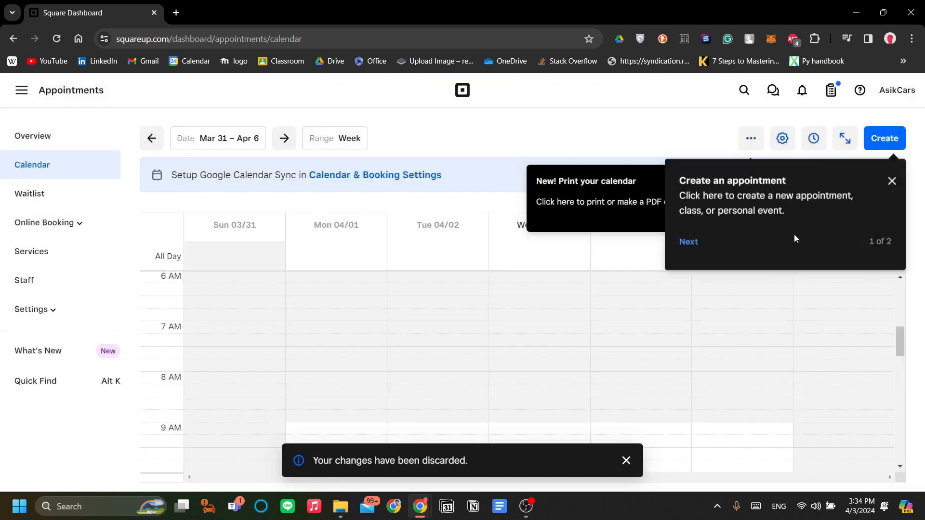
click(688, 245)
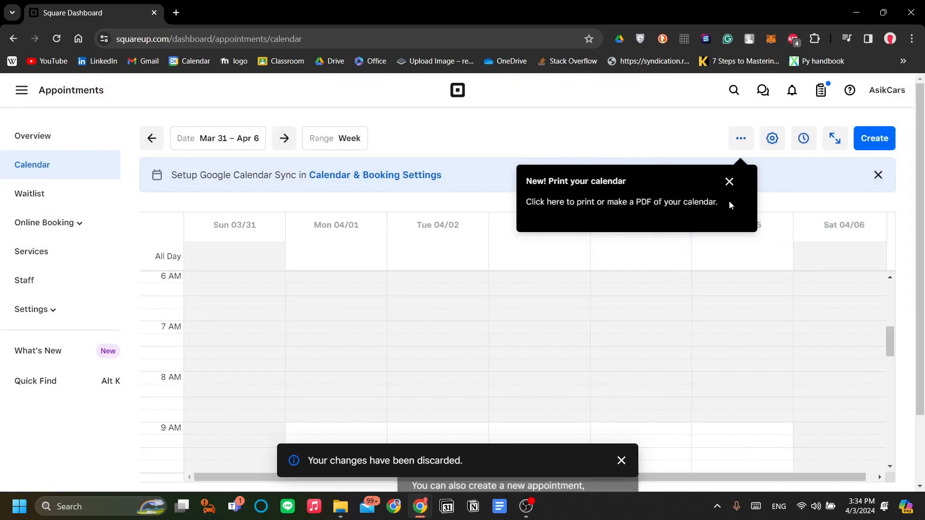
click(727, 181)
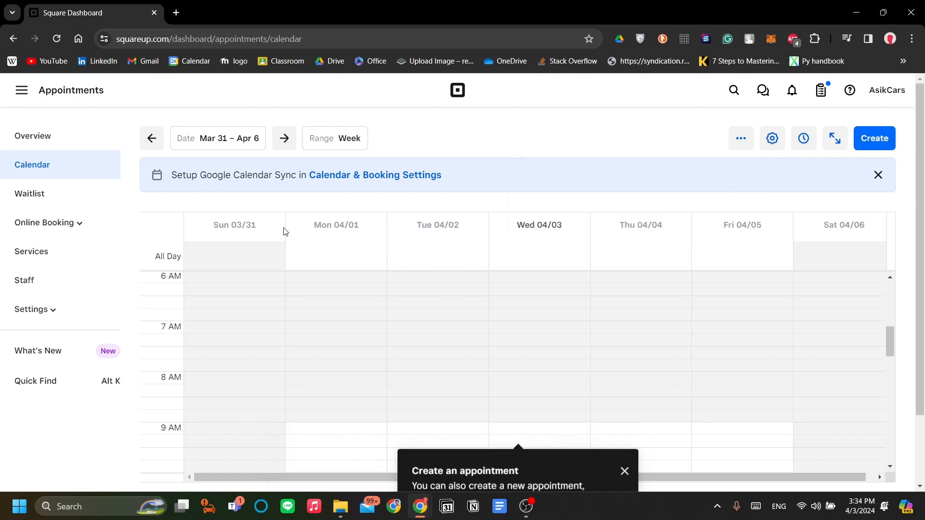
- Open the Service library and begin creating a new service
click(56, 261)
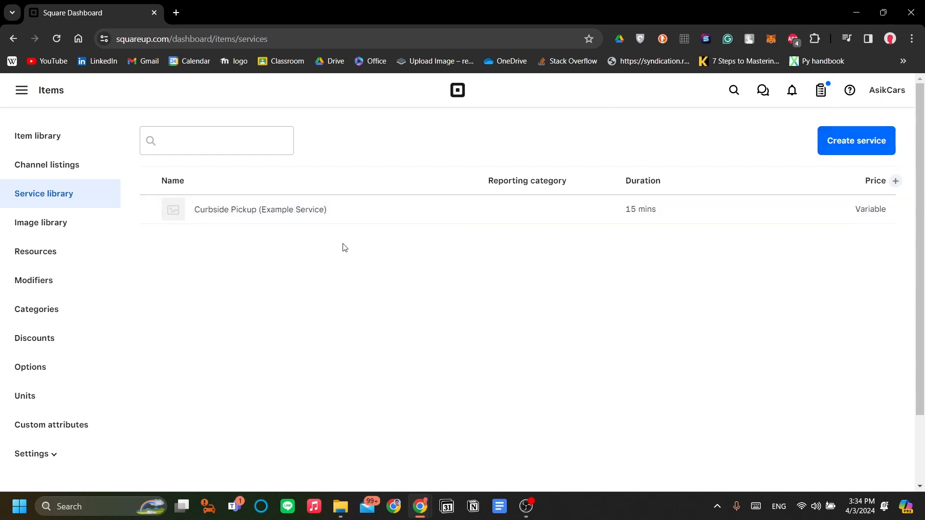
click(853, 152)
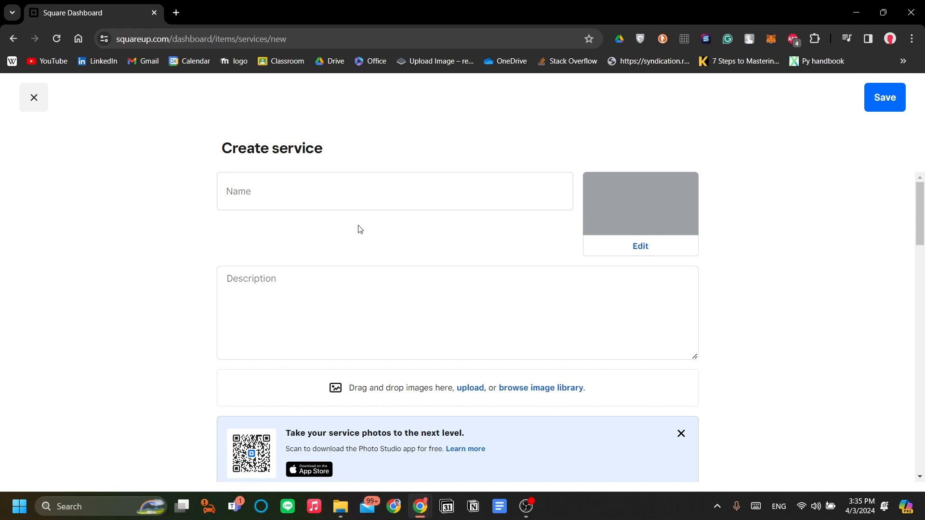
- Name the new service 'Home service'
click(325, 204)
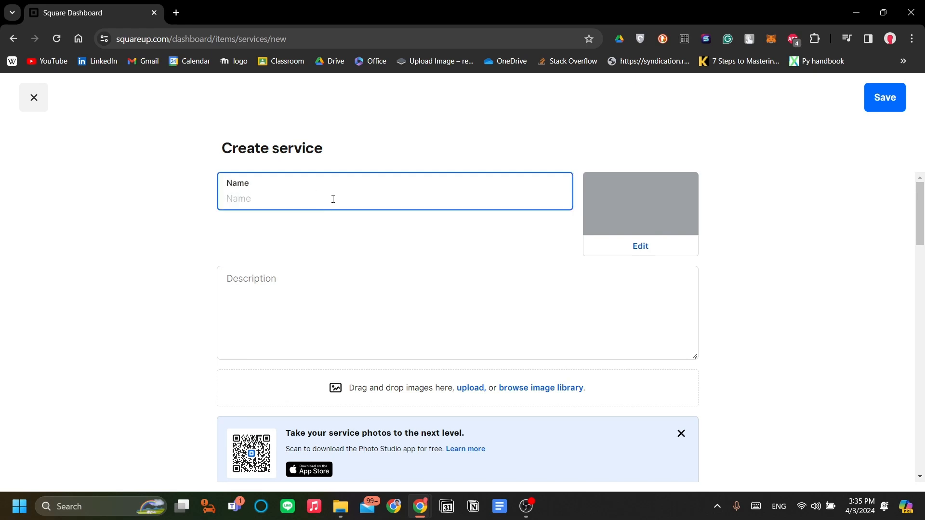
text(SH)
key(BackSpace)
key(BackSpace)
text(Ho)
click(493, 335)
scroll(473, 273, down, 5)
scroll(453, 223, up, 1)
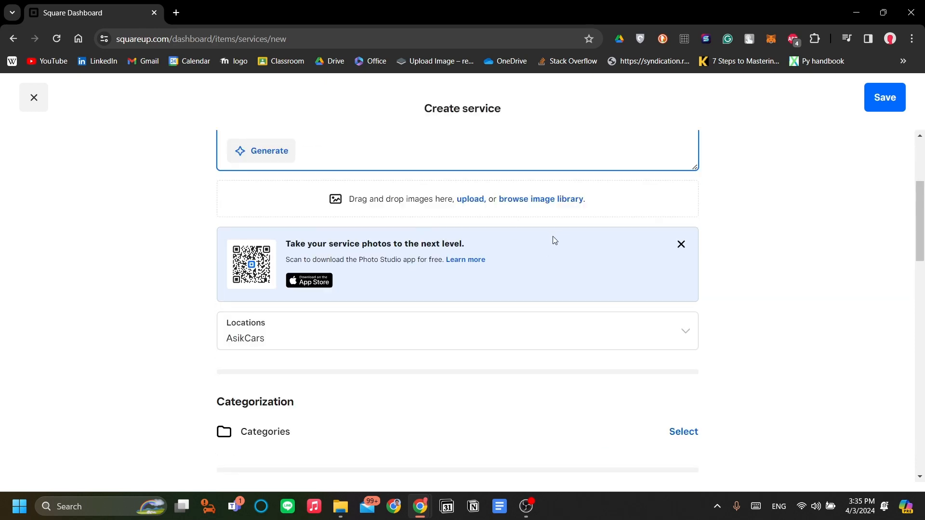
scroll(555, 240, down, 3)
- Check the Edit locations settings, keeping AsikCars and future locations unchanged
click(417, 220)
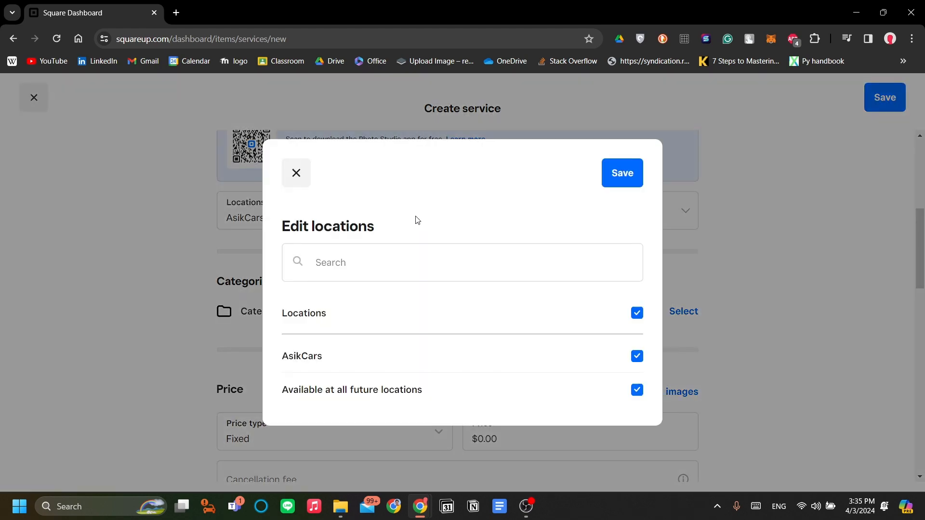
click(289, 183)
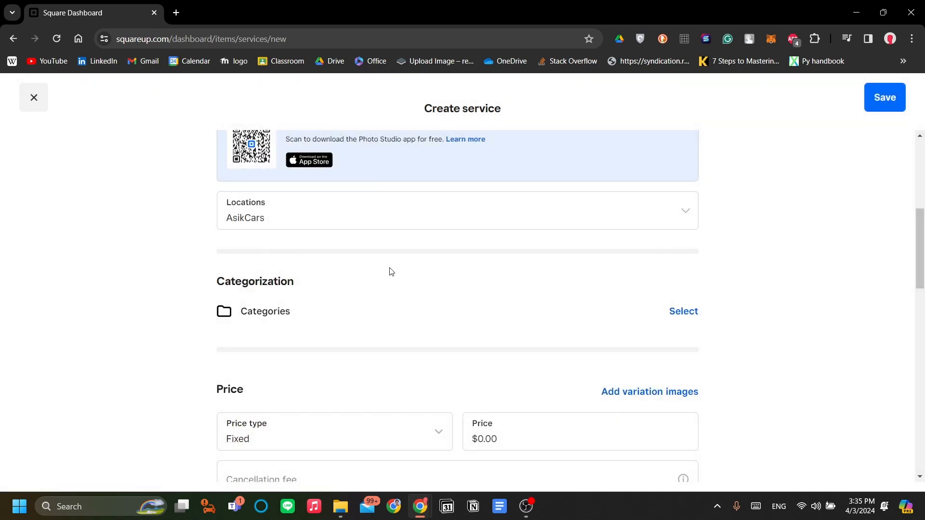
scroll(388, 283, down, 2)
scroll(433, 287, up, 2)
scroll(383, 310, up, 1)
click(421, 279)
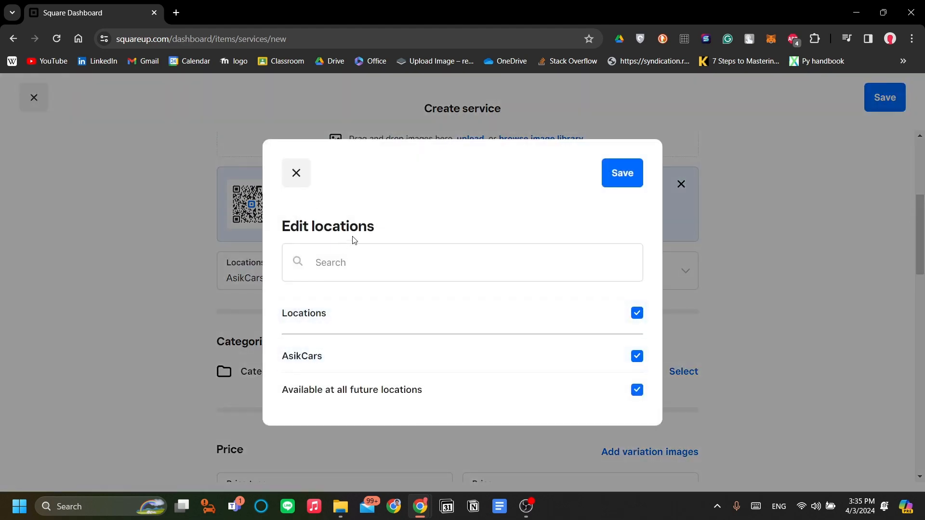
click(295, 173)
scroll(459, 280, down, 4)
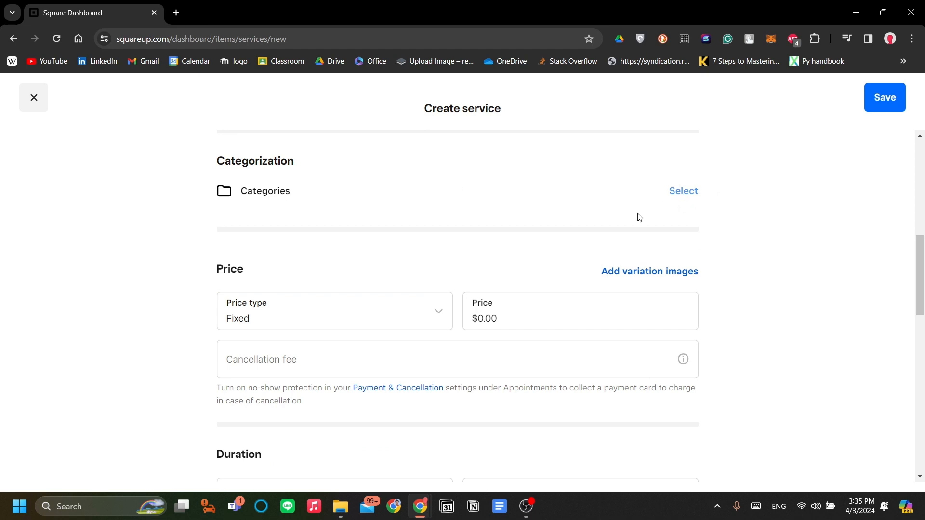
- Switch price type to Variable and back to Fixed, then set the price to $500.00
scroll(437, 270, down, 1)
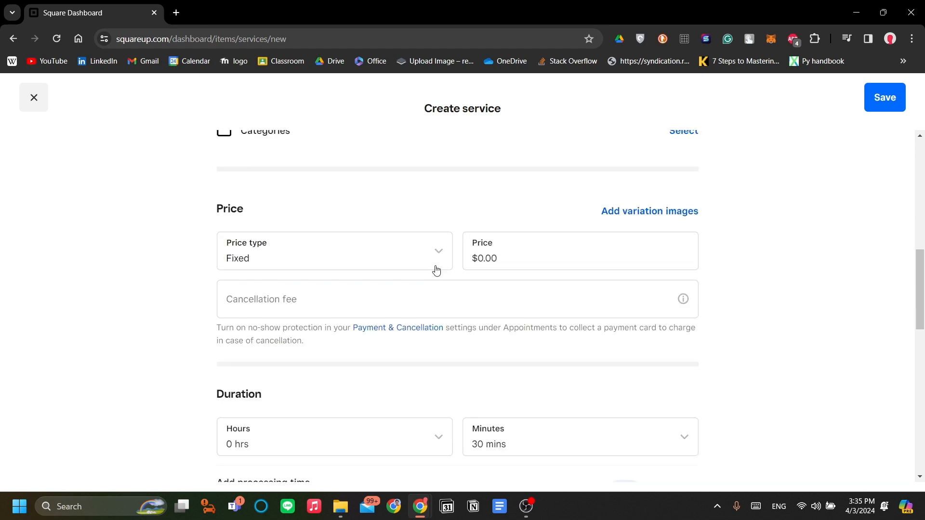
scroll(435, 268, up, 1)
click(424, 318)
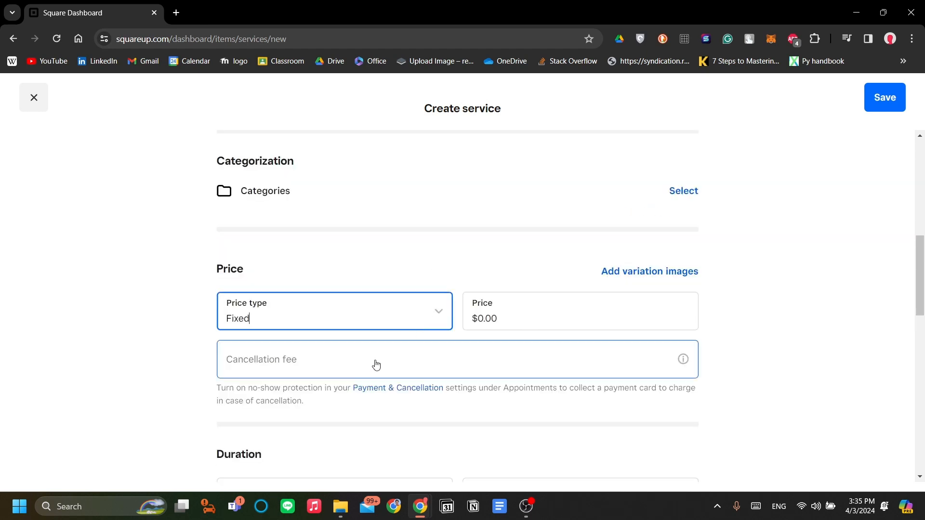
click(302, 268)
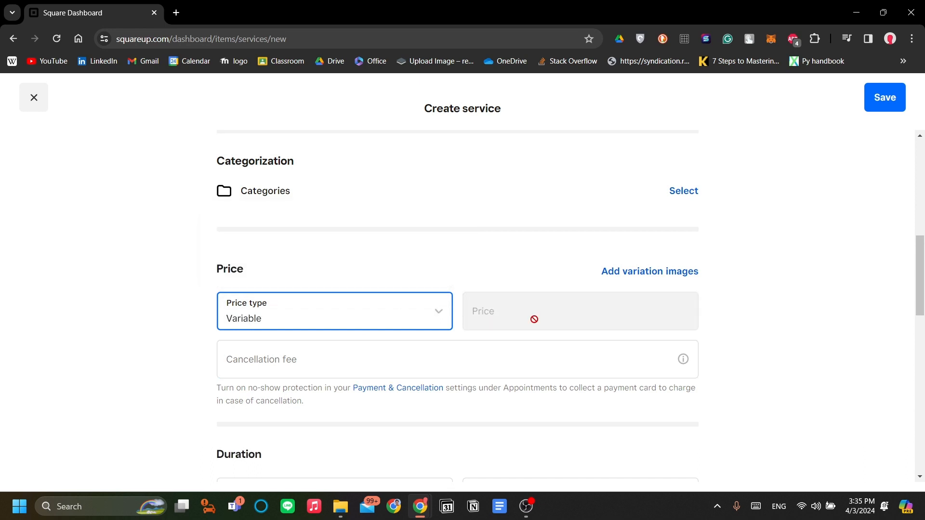
click(362, 317)
click(255, 231)
click(482, 312)
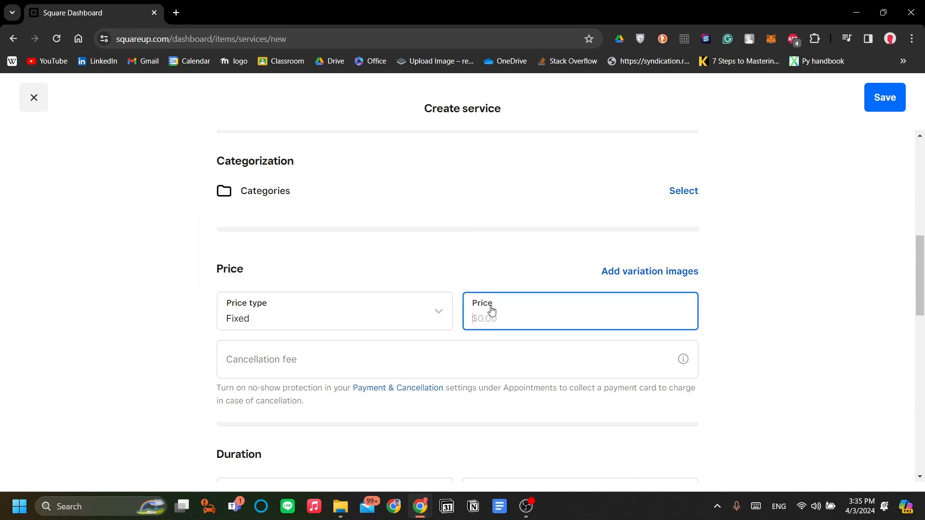
text(500)
key(Return)
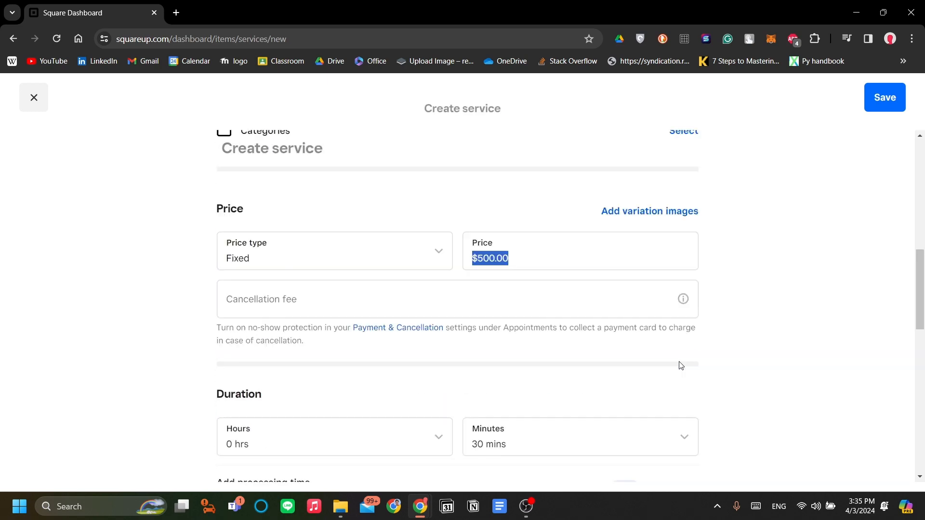
- Try the Add processing time toggle and review online booking and remaining service options
scroll(682, 361, down, 6)
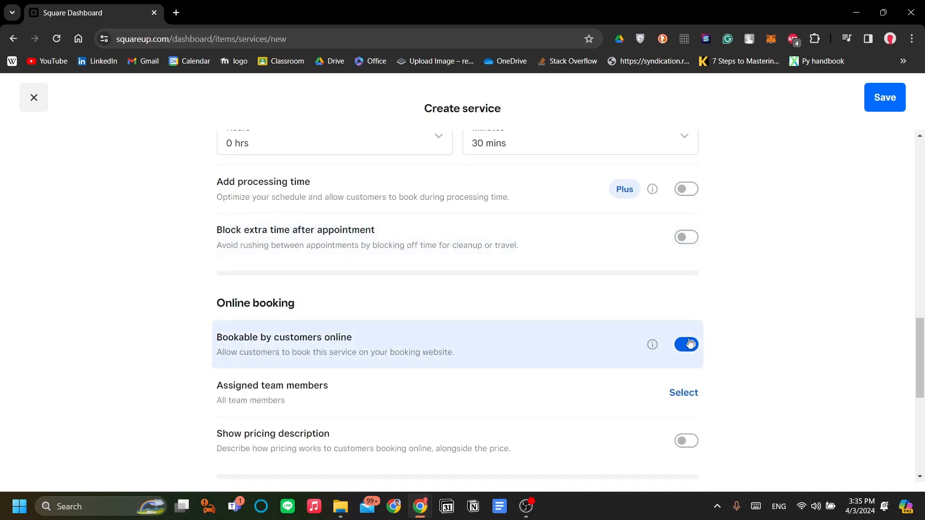
scroll(684, 337, up, 3)
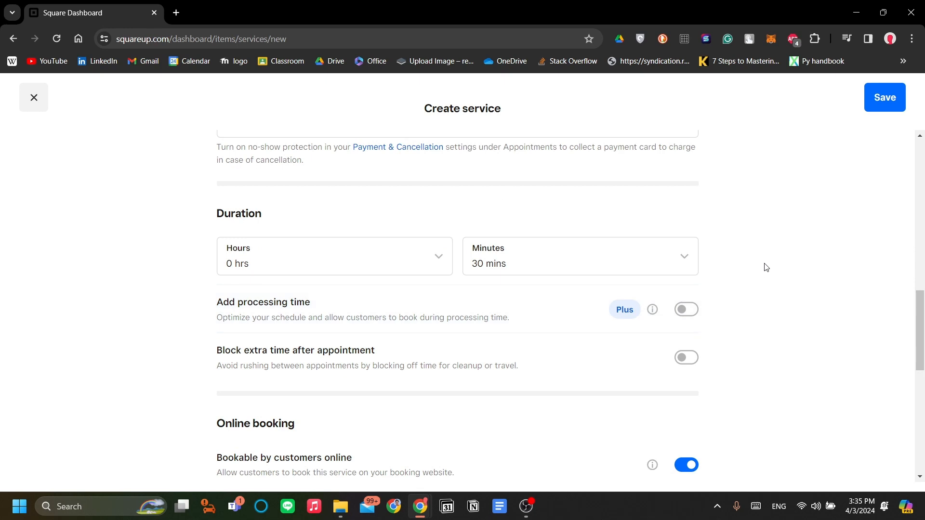
click(688, 313)
scroll(780, 291, down, 1)
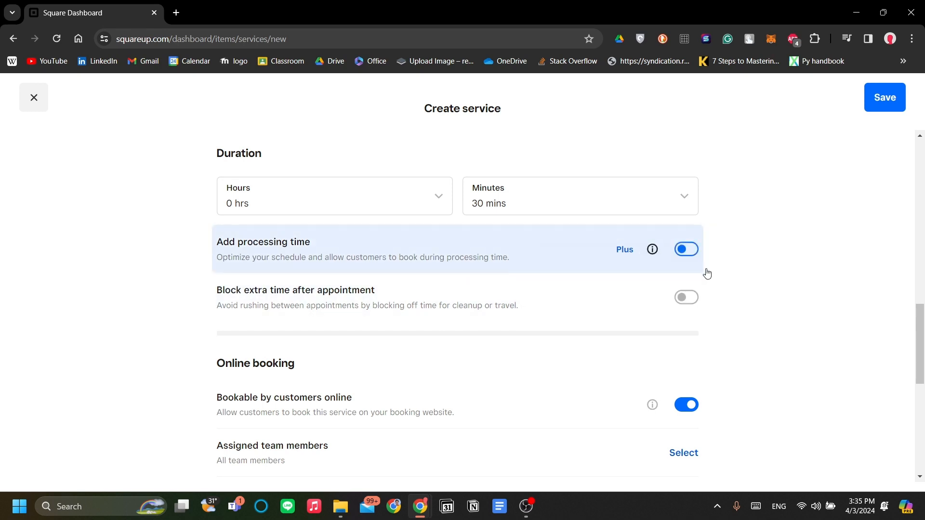
scroll(732, 336, down, 1)
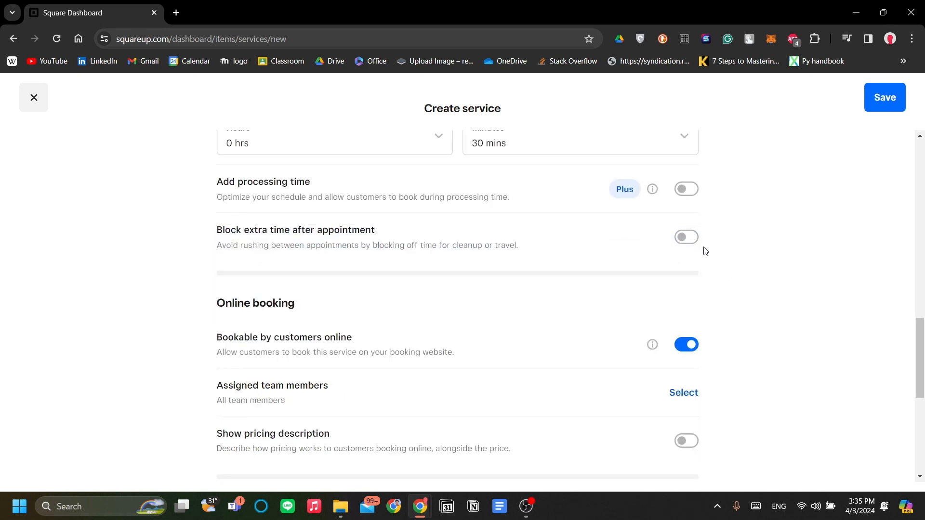
scroll(757, 307, down, 1)
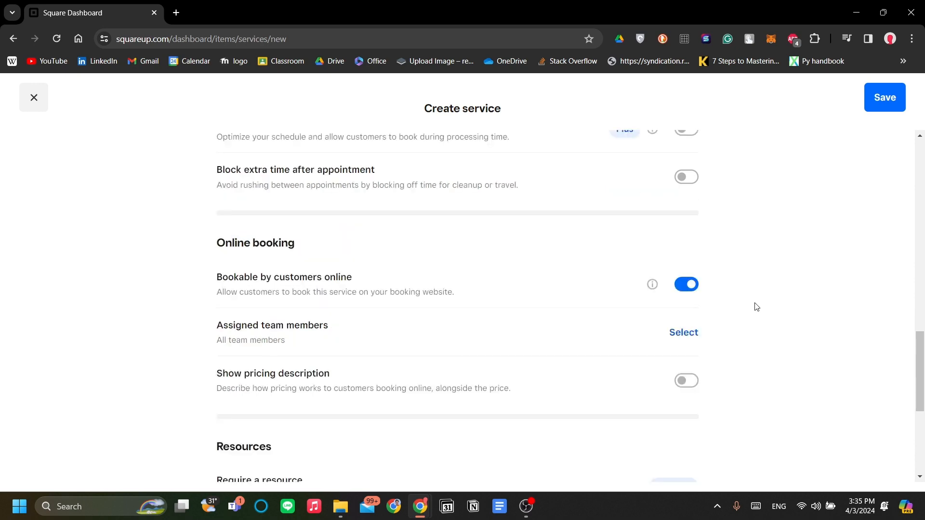
scroll(611, 281, down, 2)
scroll(634, 356, up, 1)
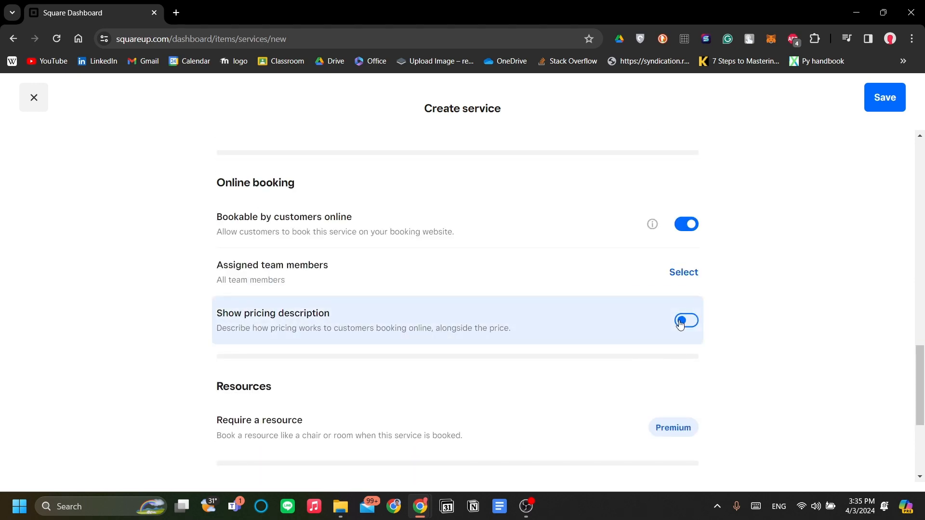
scroll(680, 324, down, 3)
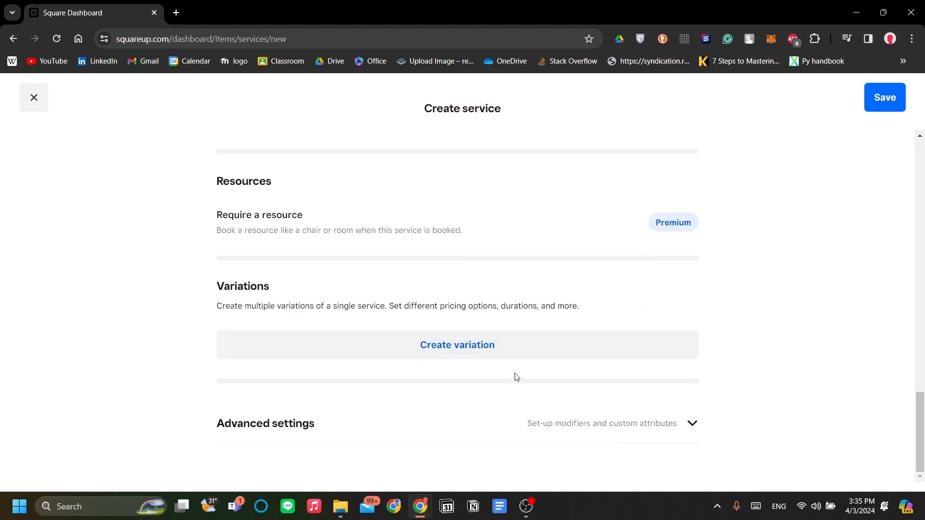
scroll(660, 341, up, 5)
scroll(661, 336, up, 11)
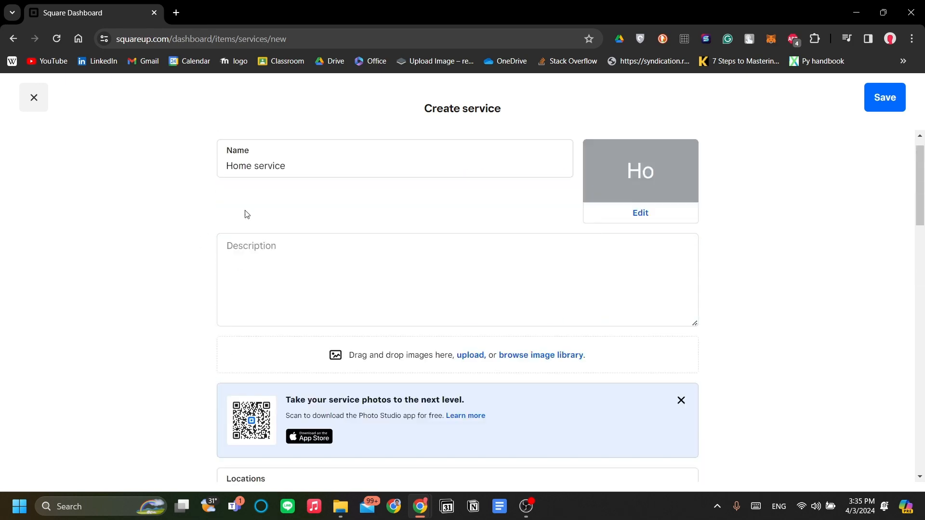
scroll(602, 259, down, 6)
scroll(601, 259, down, 15)
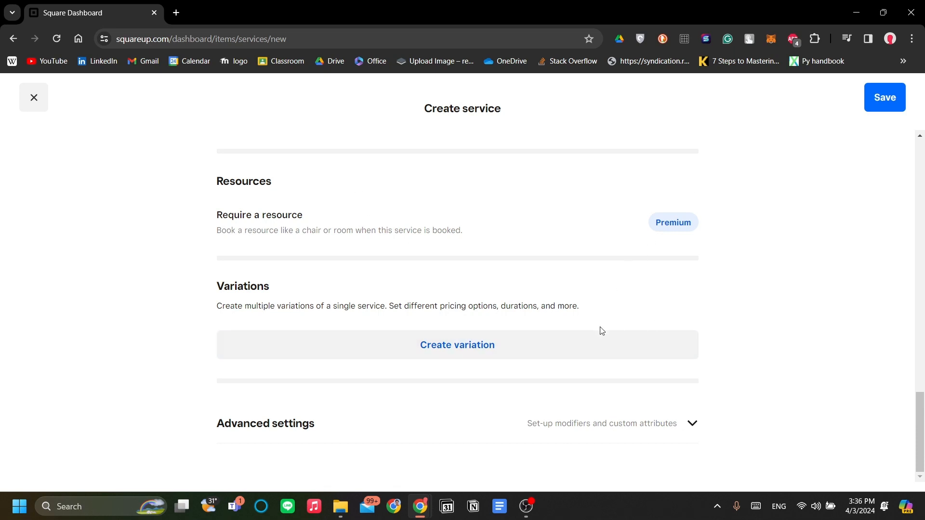
- Save Home service so it lists at 30 mins for $500.00
click(885, 97)
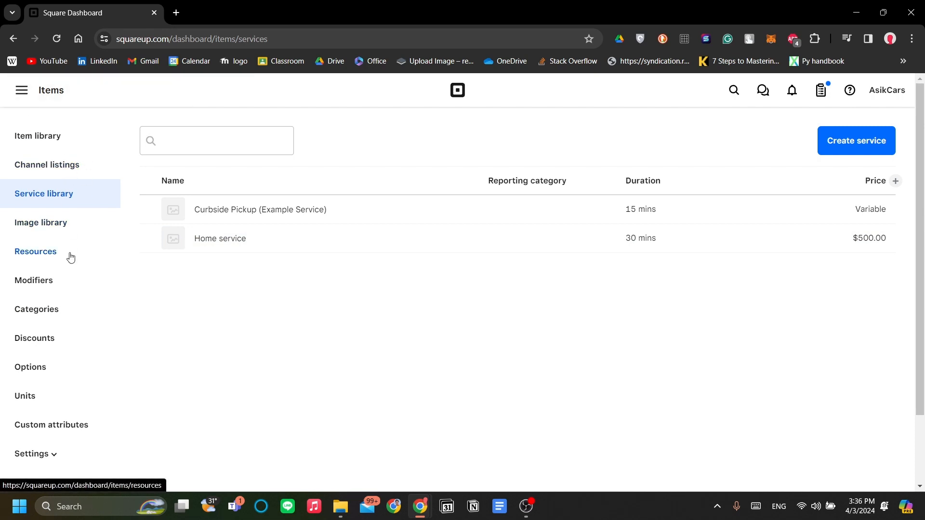
click(19, 96)
- Go to the Appointments calendar and browse its week view
click(89, 187)
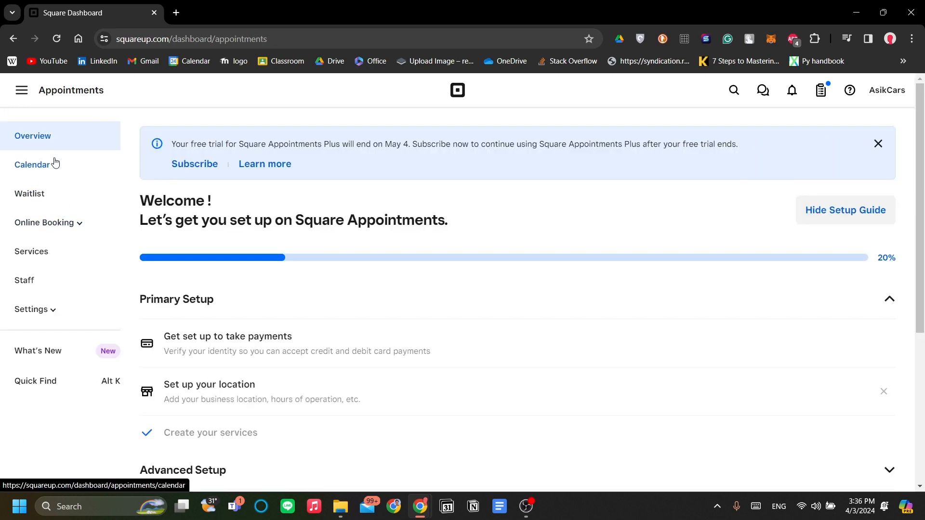
click(59, 177)
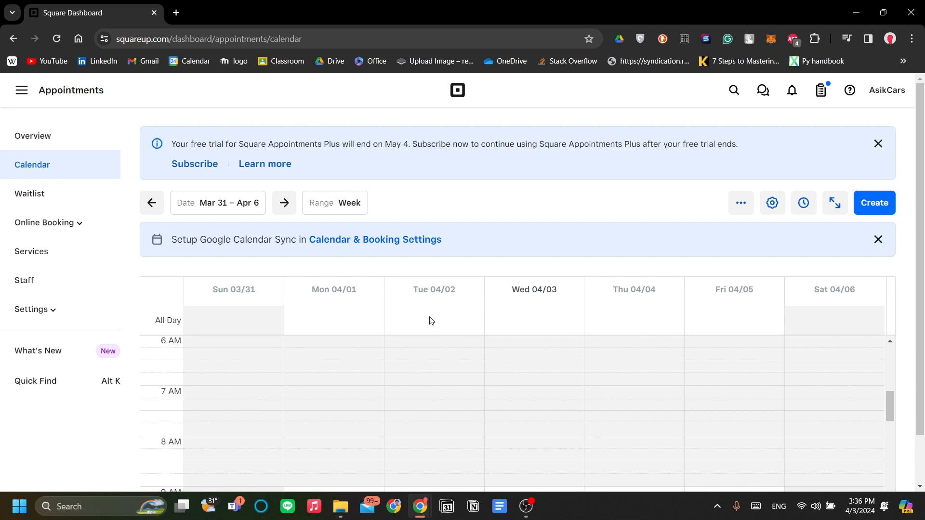
scroll(432, 321, down, 1)
scroll(449, 320, down, 4)
scroll(620, 354, up, 6)
scroll(621, 353, down, 3)
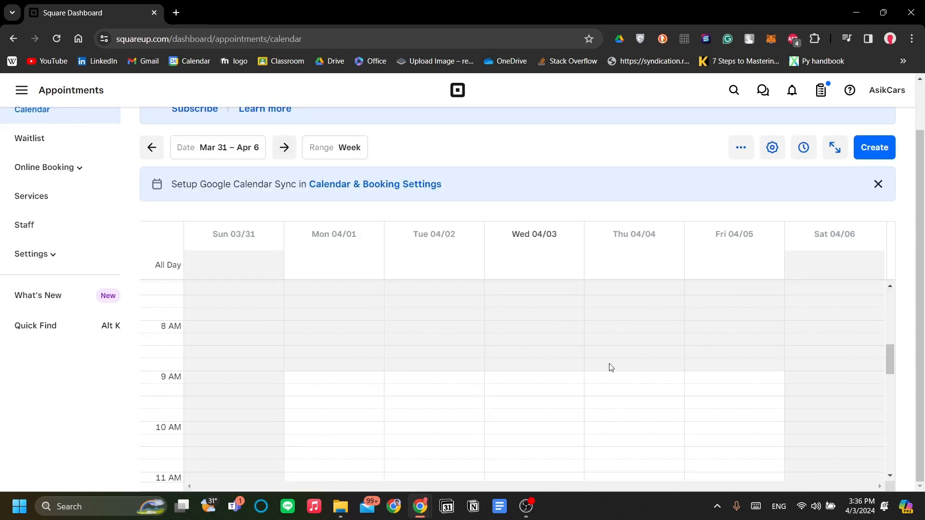
scroll(352, 377, up, 7)
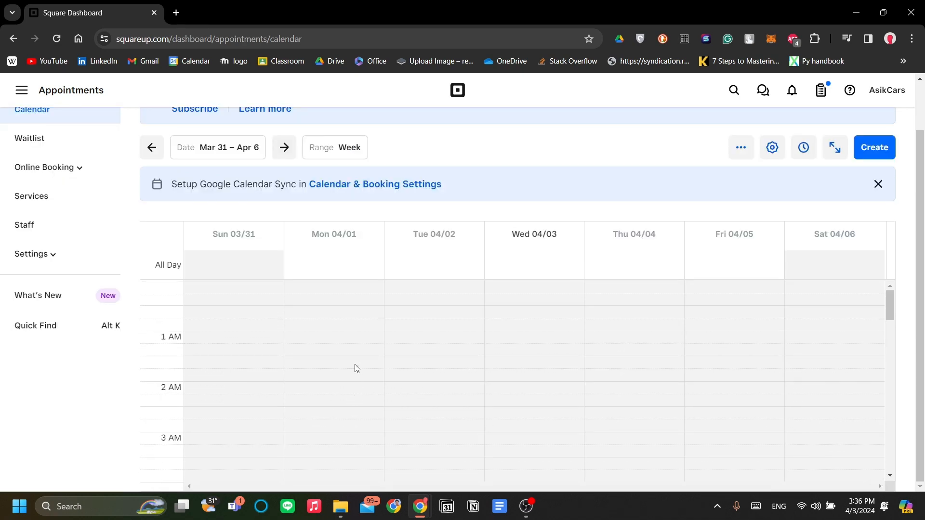
scroll(356, 369, down, 15)
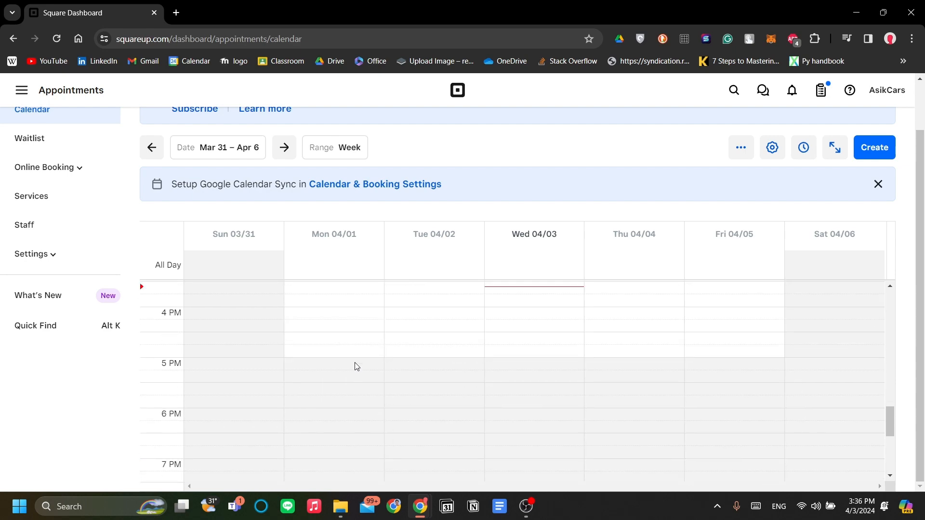
scroll(356, 369, down, 4)
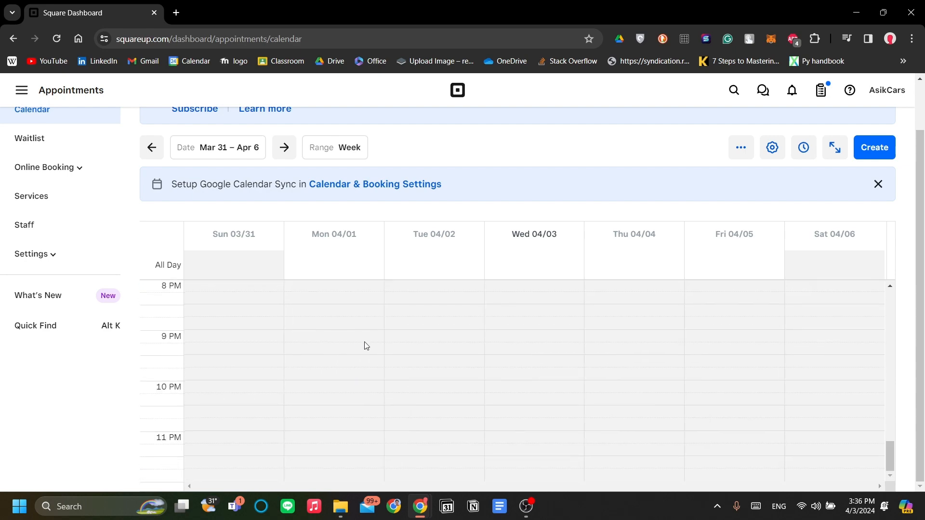
scroll(365, 345, up, 15)
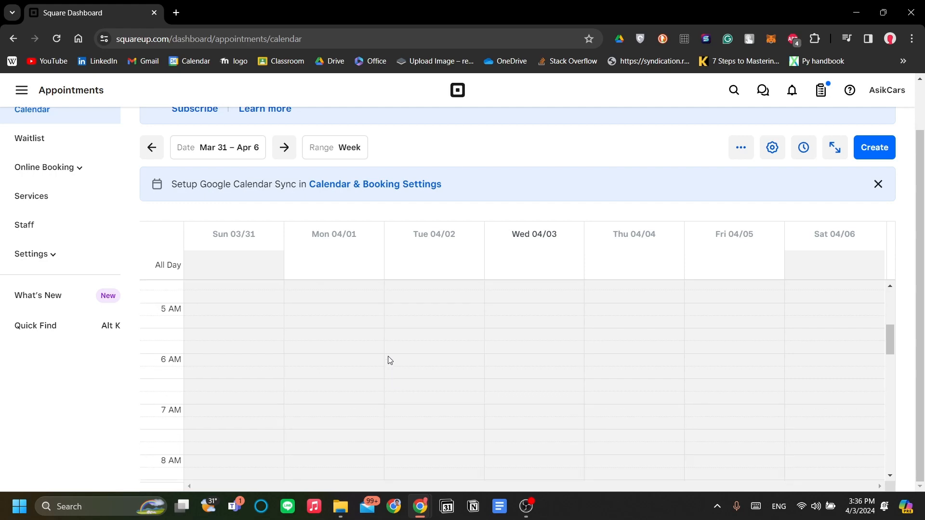
scroll(360, 349, up, 1)
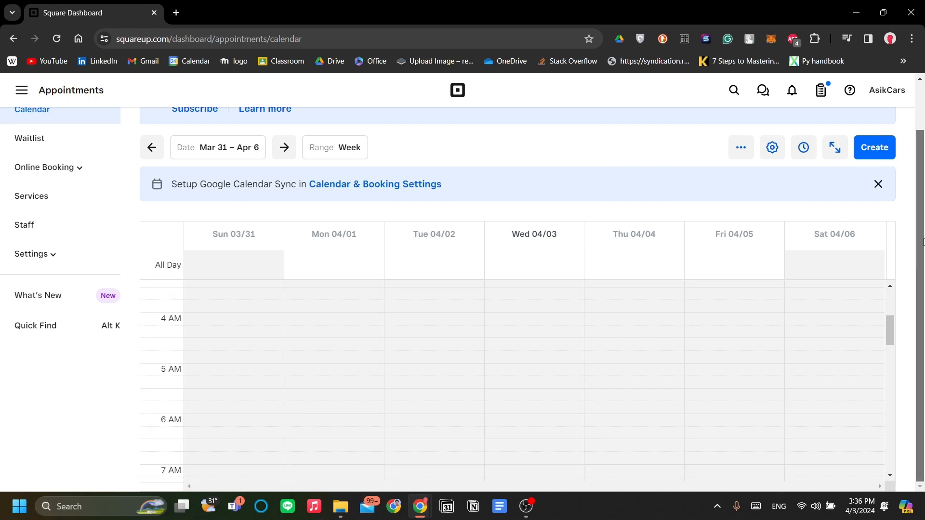
drag(923, 242, 922, 308)
scroll(514, 348, down, 2)
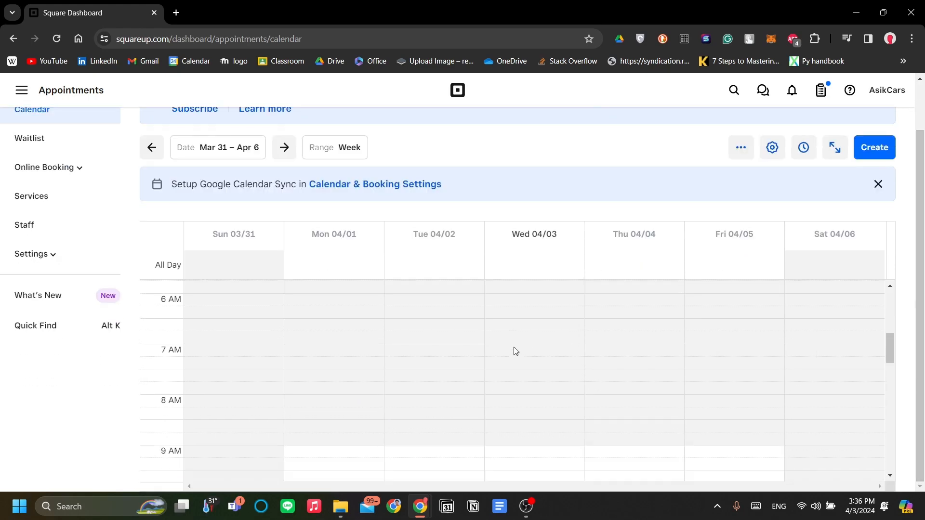
scroll(515, 352, down, 4)
scroll(514, 352, up, 4)
scroll(515, 351, down, 3)
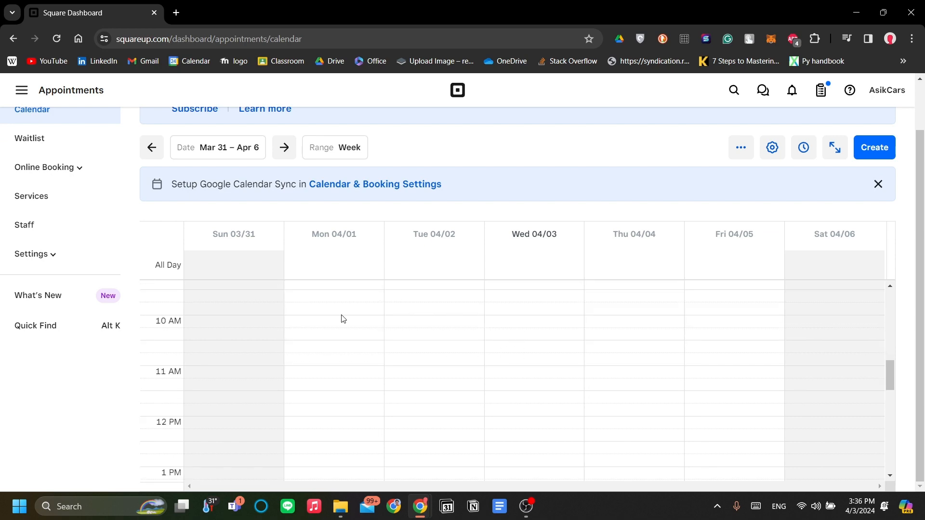
- Start a new appointment in the Monday 04/01 9 AM slot, discarding a first attempt
click(566, 345)
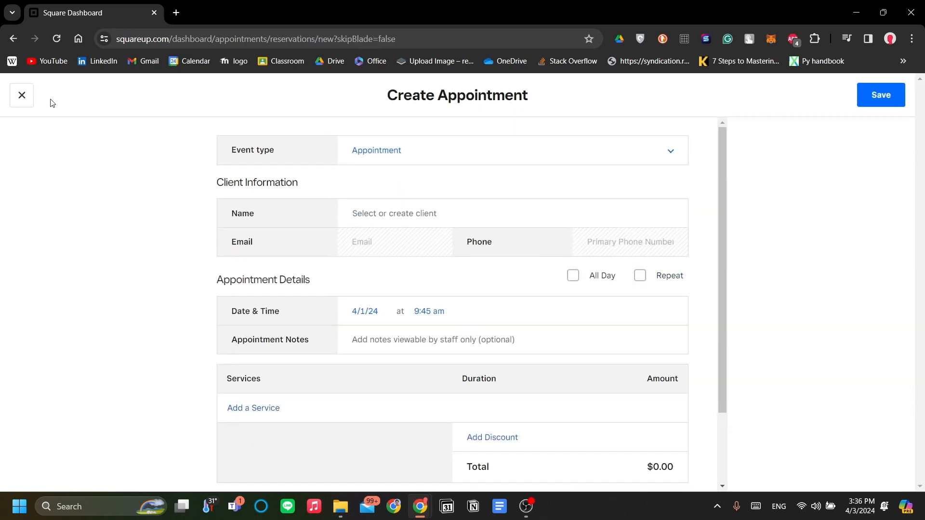
click(14, 98)
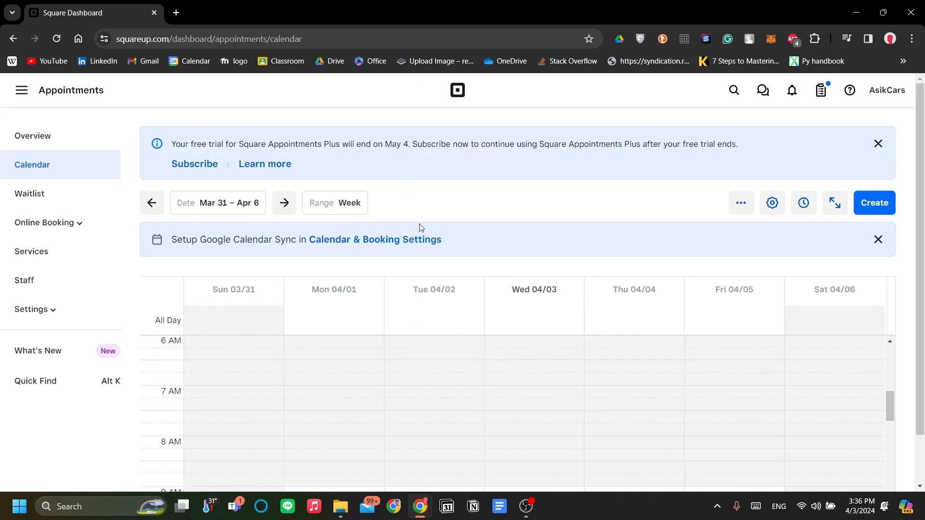
scroll(436, 398, up, 3)
scroll(436, 398, down, 11)
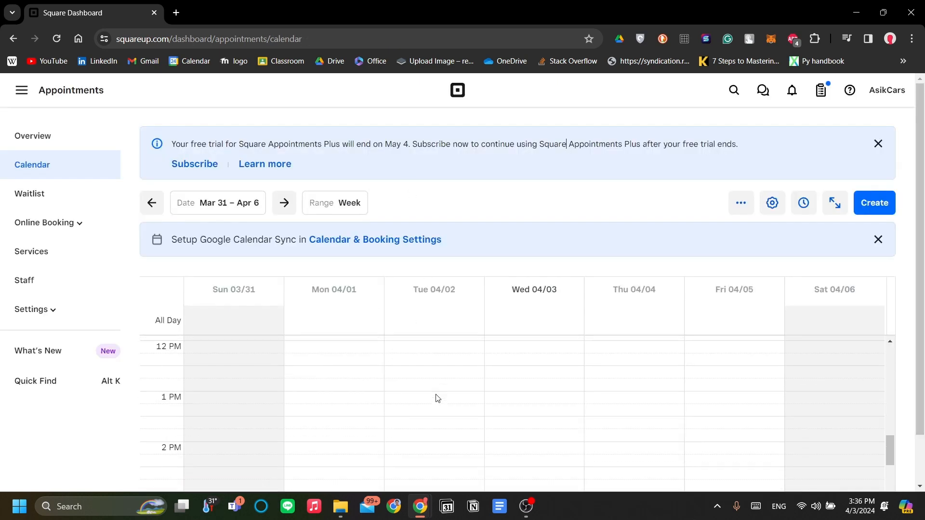
scroll(437, 398, down, 4)
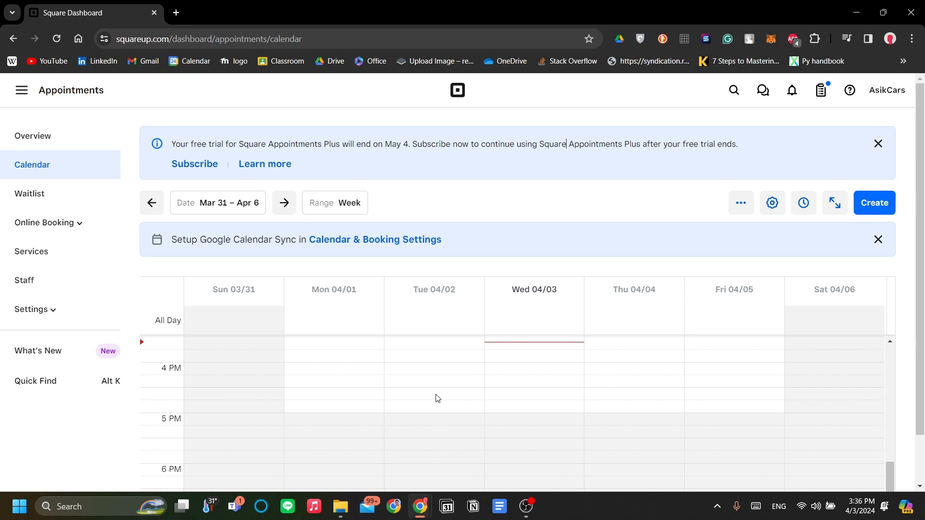
scroll(438, 398, up, 6)
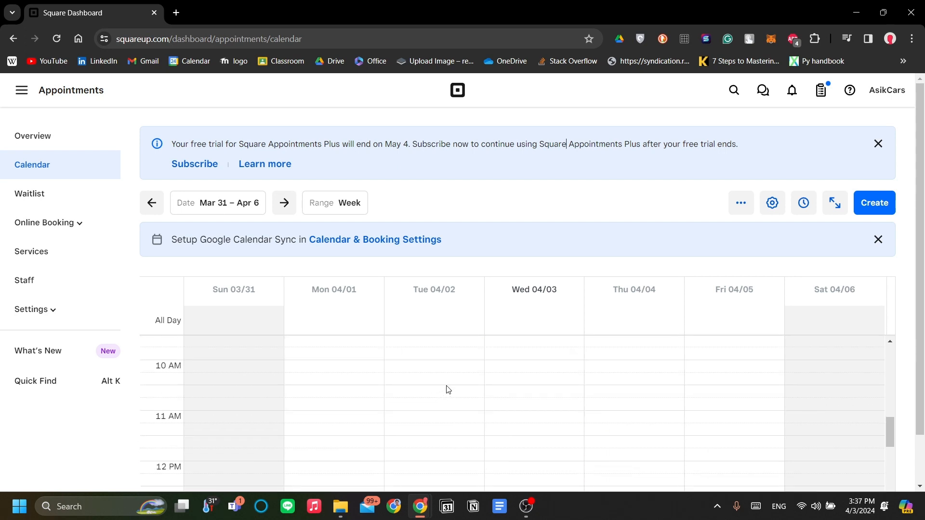
scroll(448, 390, up, 1)
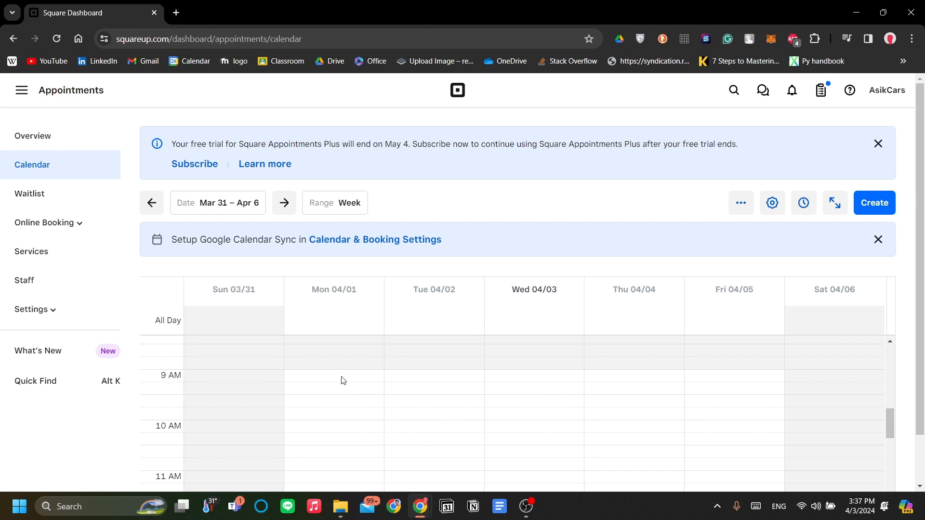
scroll(376, 384, down, 1)
scroll(433, 389, up, 1)
click(313, 380)
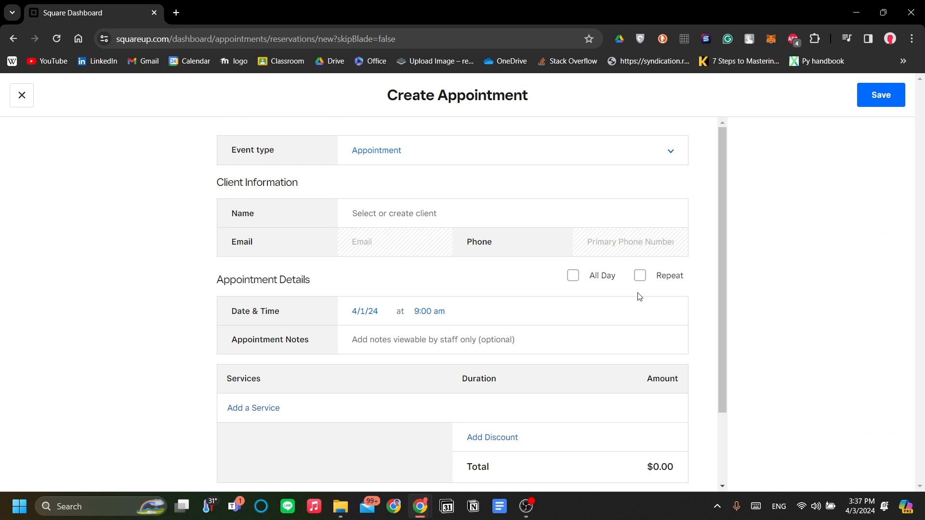
- Keep Appointment as the event type and move to the client field
scroll(574, 345, down, 2)
scroll(493, 238, up, 2)
click(424, 155)
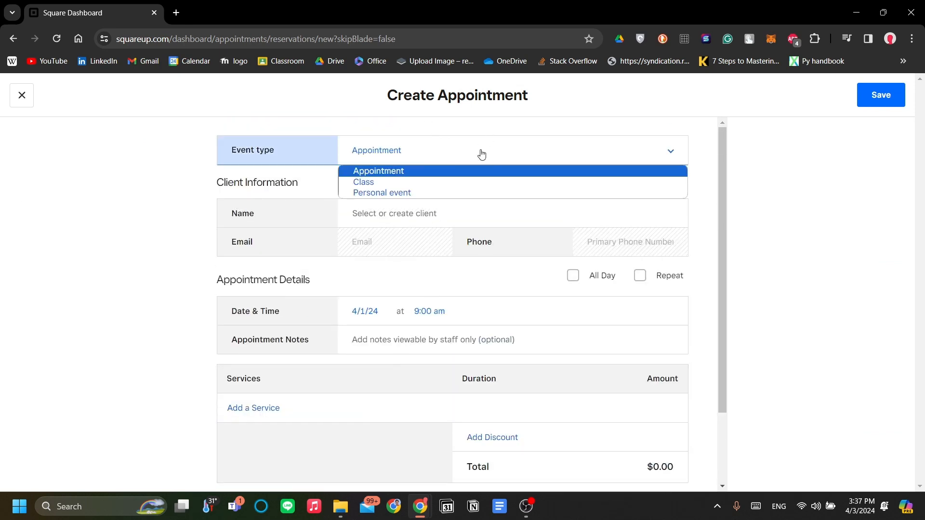
click(398, 172)
click(398, 213)
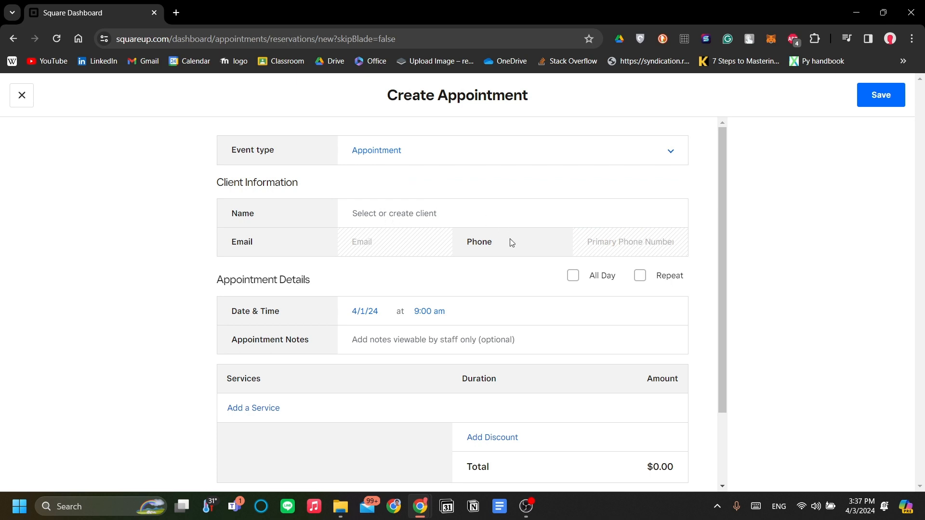
scroll(512, 243, down, 1)
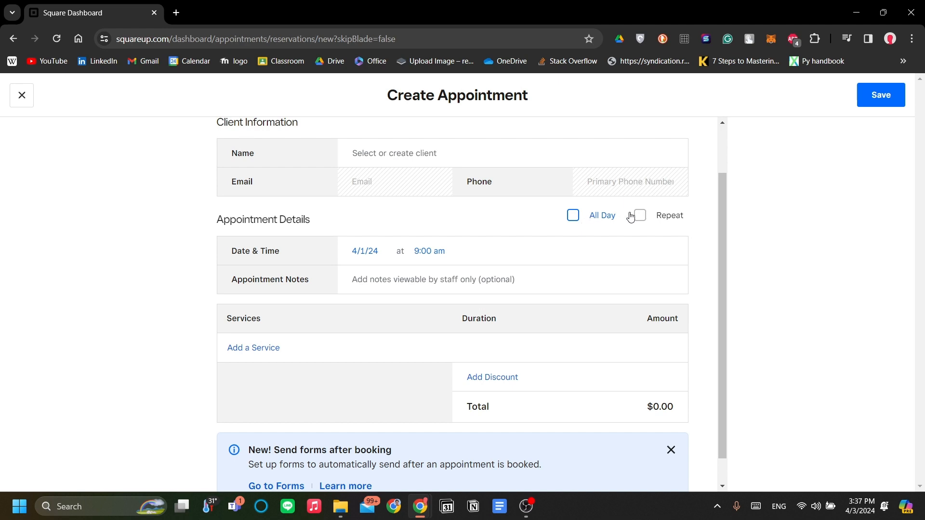
scroll(572, 306, down, 1)
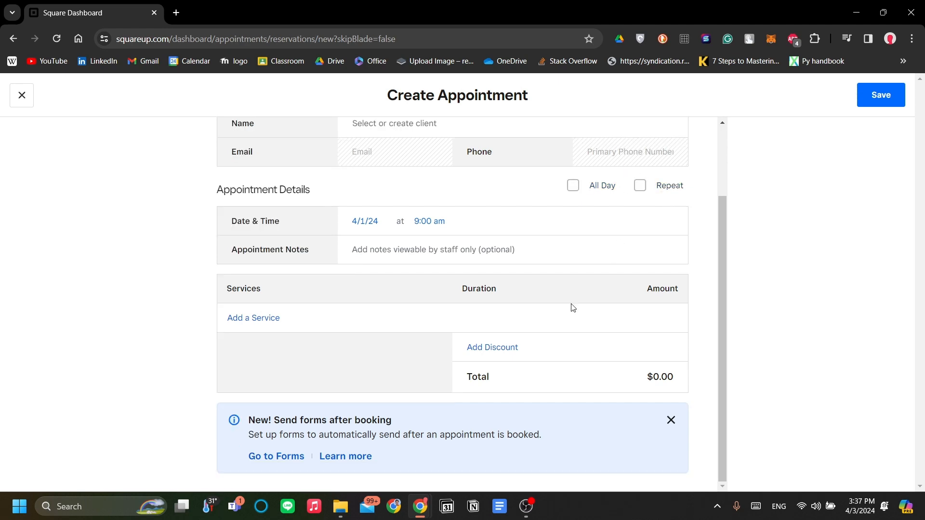
scroll(554, 333, up, 2)
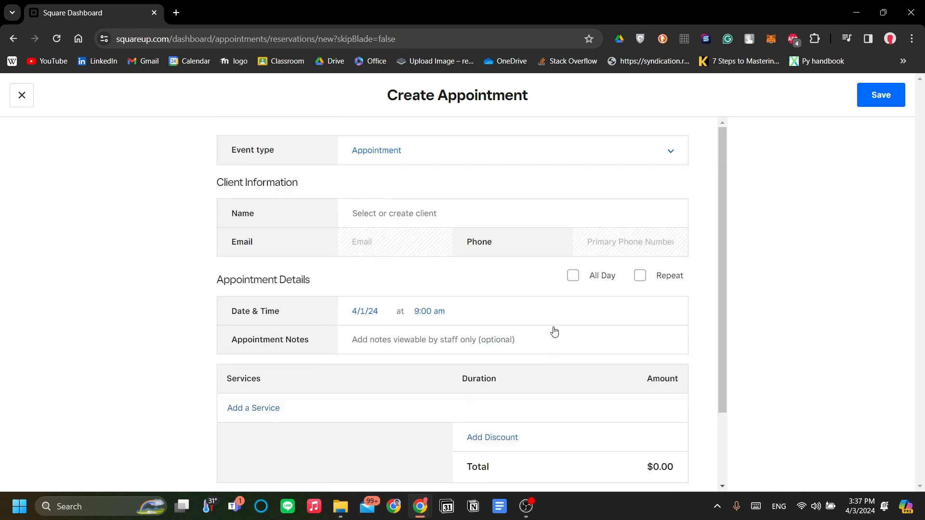
click(412, 217)
- Add Home service with a 2h duration, making the total $500.00
scroll(535, 254, down, 3)
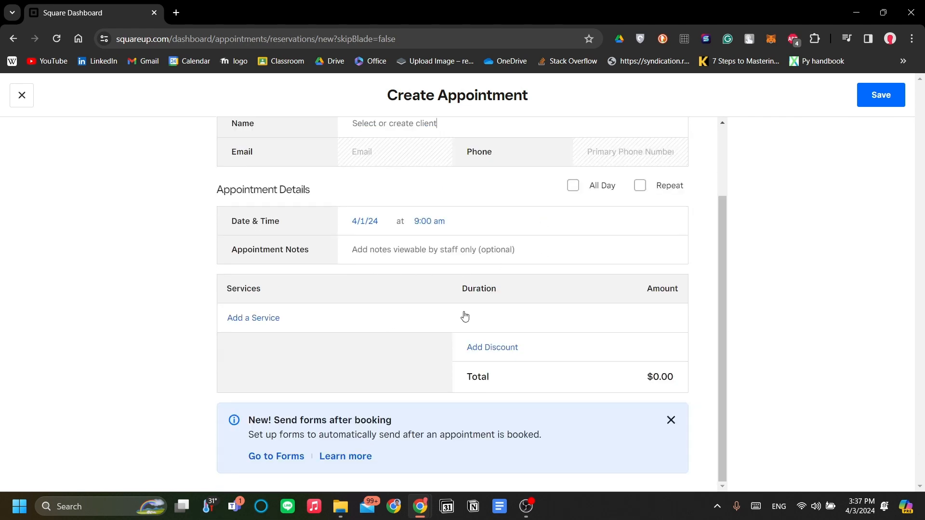
click(271, 326)
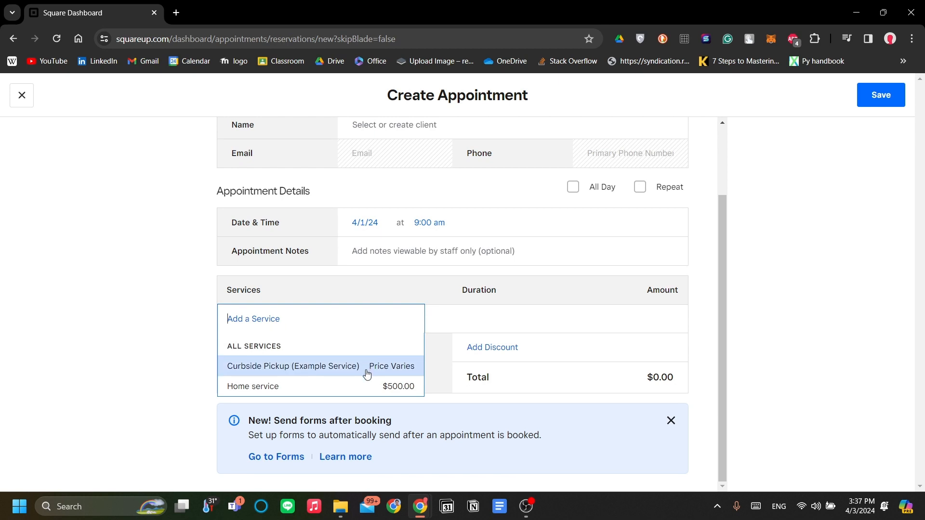
click(374, 384)
scroll(509, 251, down, 2)
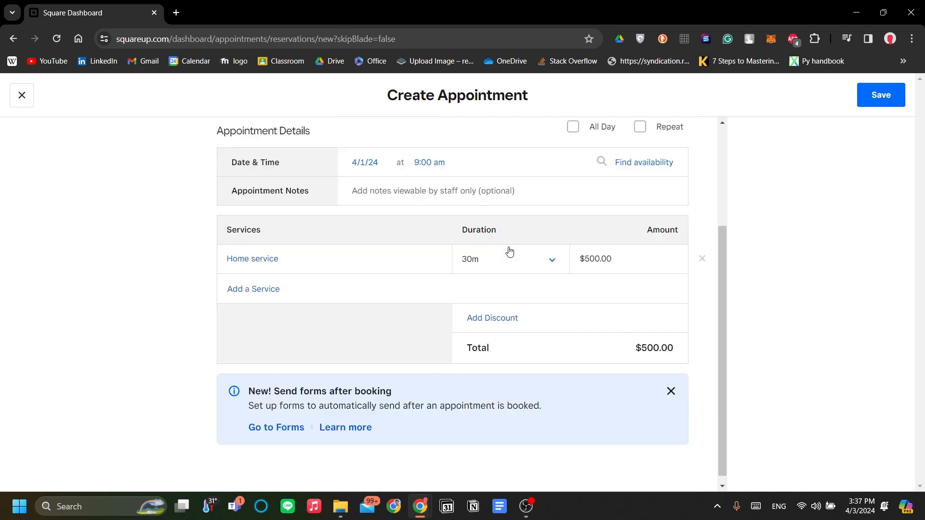
click(508, 263)
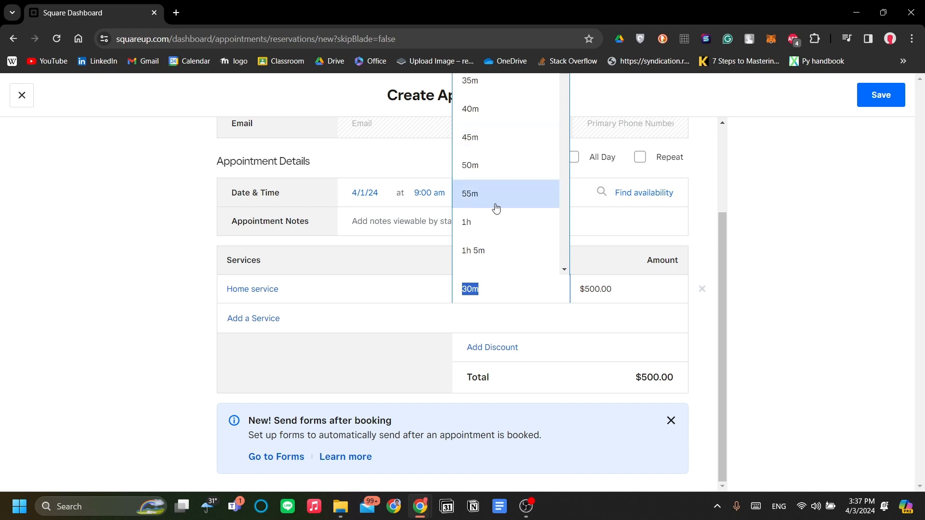
scroll(497, 208, down, 9)
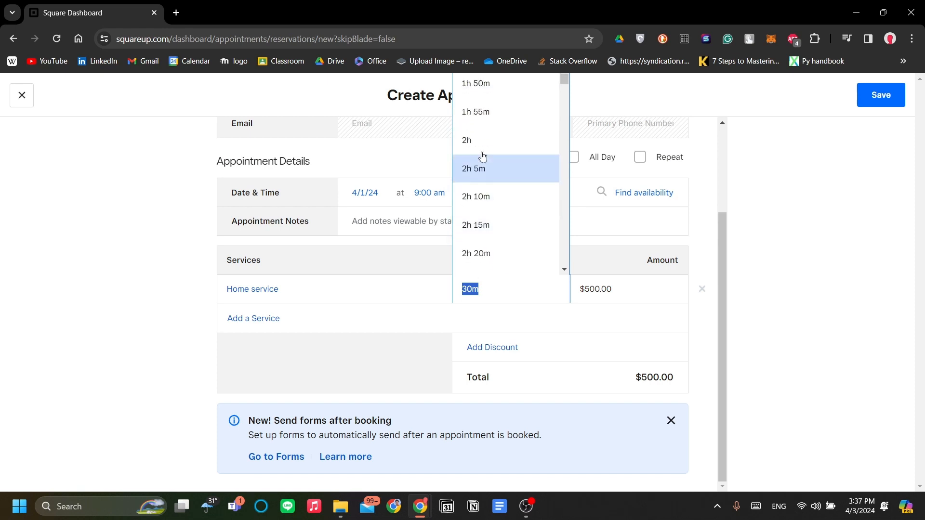
click(482, 145)
scroll(631, 335, up, 4)
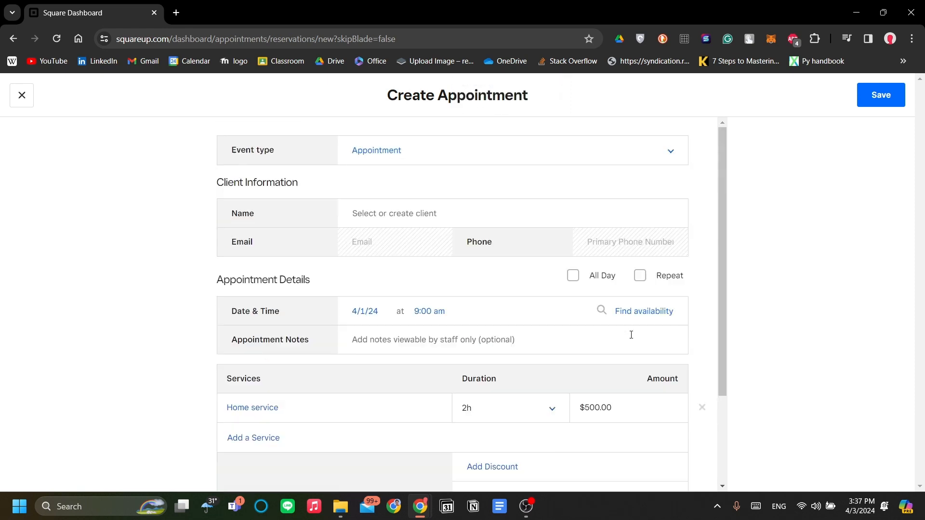
scroll(630, 246, down, 3)
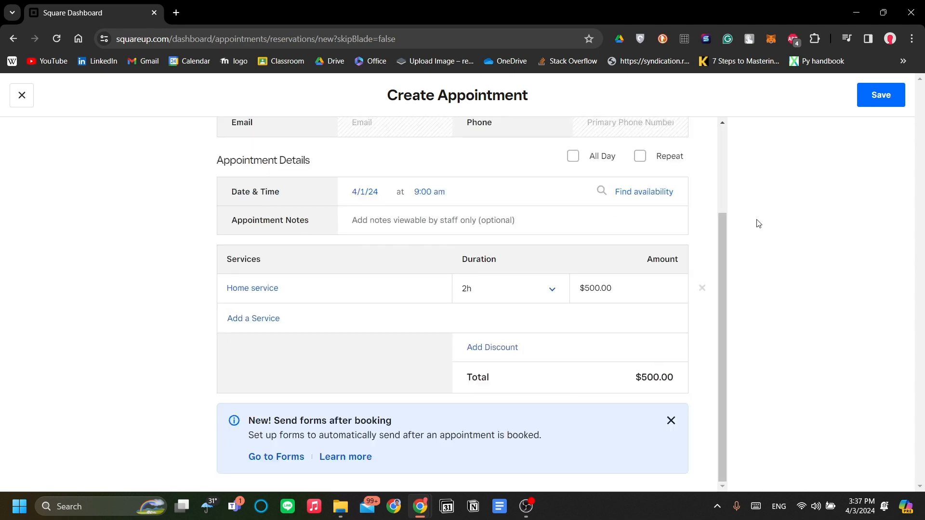
scroll(564, 312, up, 3)
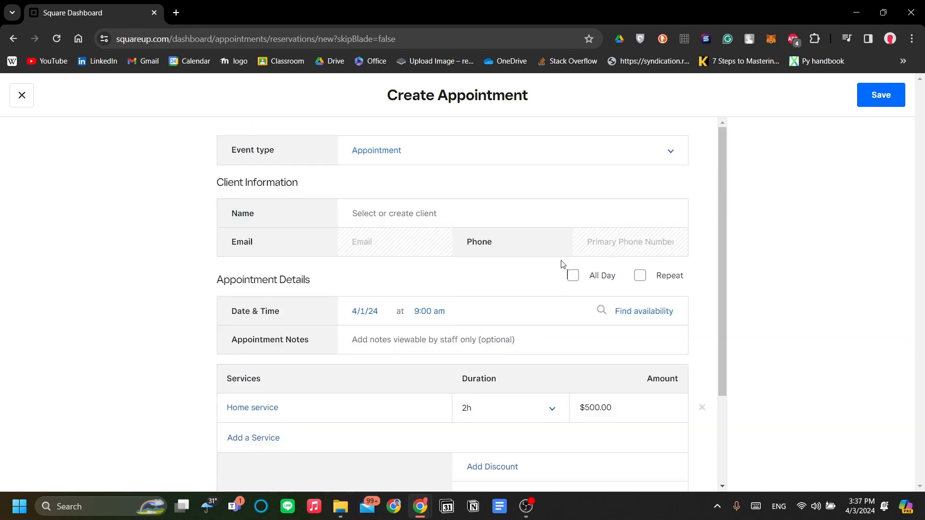
- Type the client's first name and create them as a new client
click(558, 212)
text(awdawd)
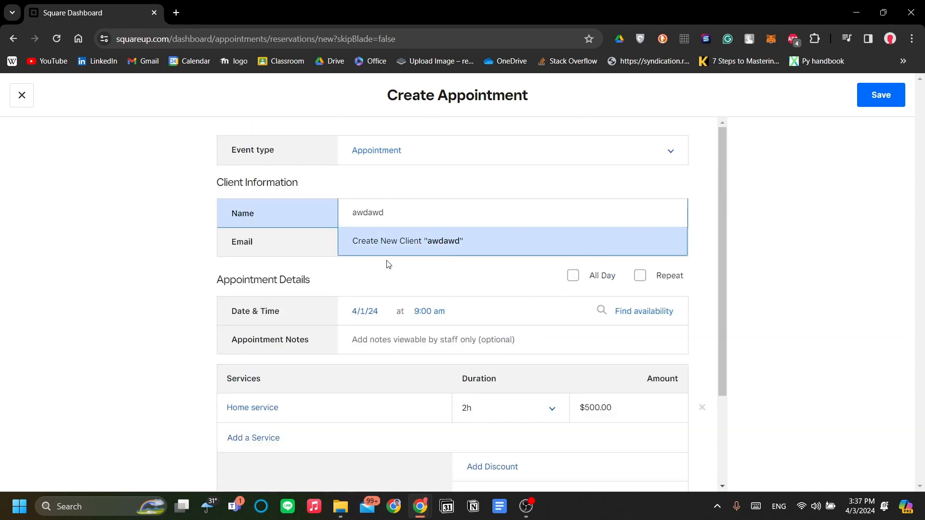
key(BackSpace)
key(BackSpace)
key(BackSpace)
key(BackSpace)
key(BackSpace)
text(w)
key(BackSpace)
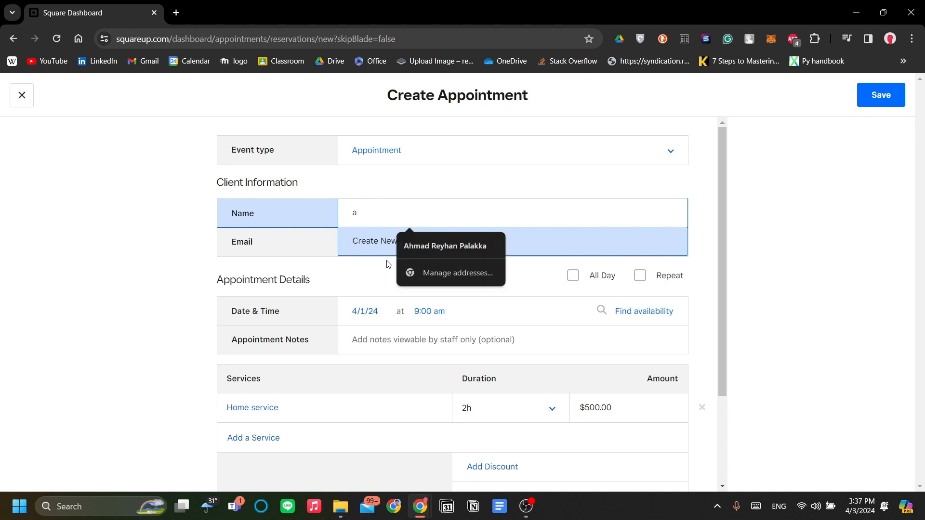
text(rlo)
click(435, 274)
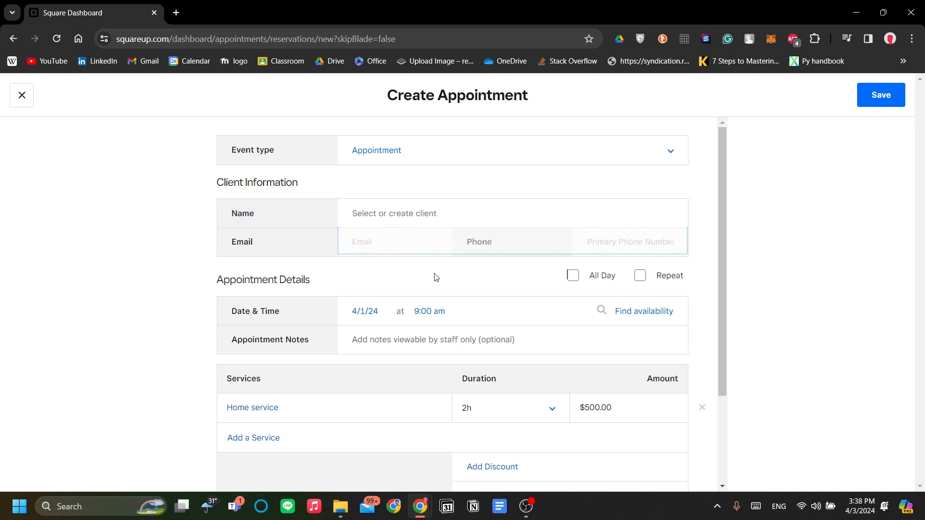
click(440, 223)
text(arlo)
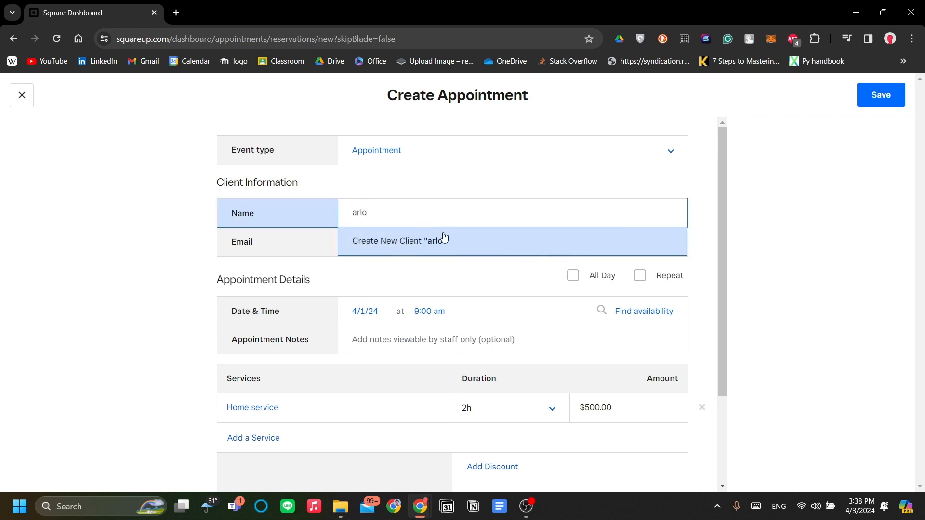
click(444, 240)
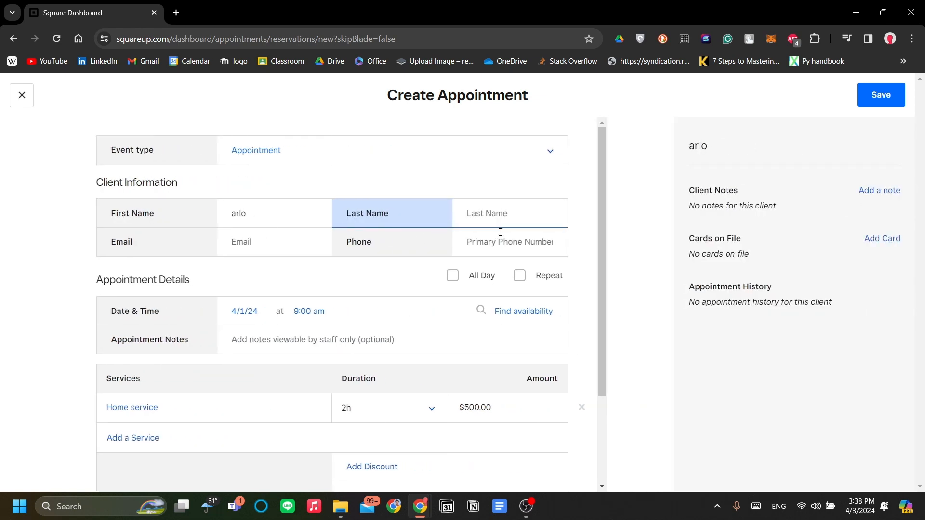
- Fill in the new client's e-mail address and the start of their phone number
click(545, 248)
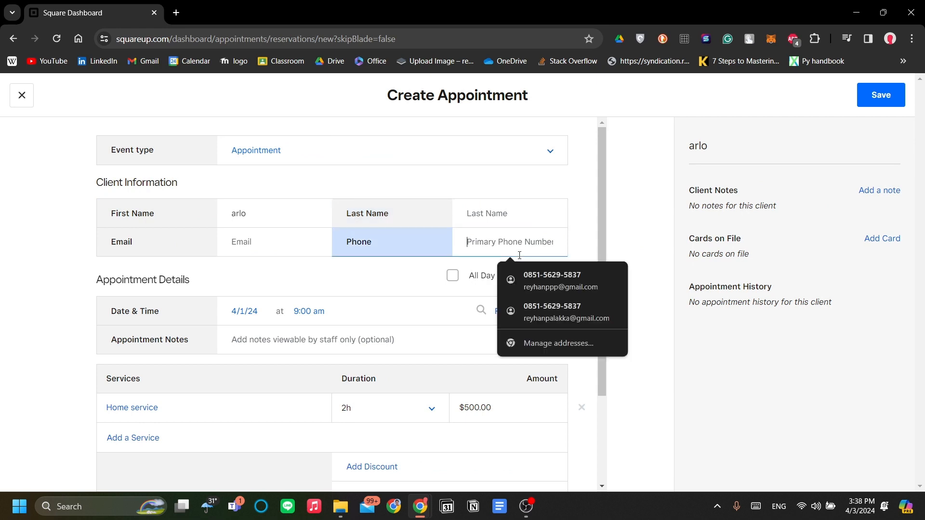
click(413, 278)
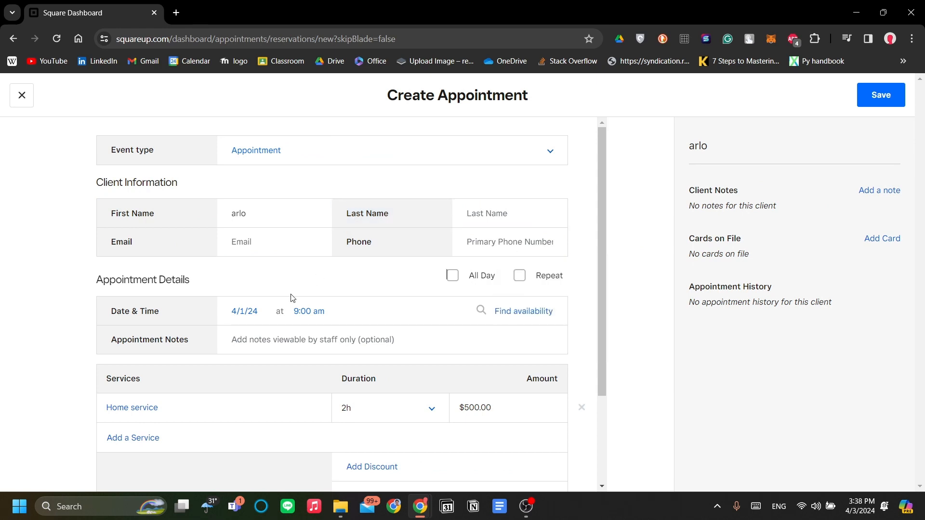
click(314, 246)
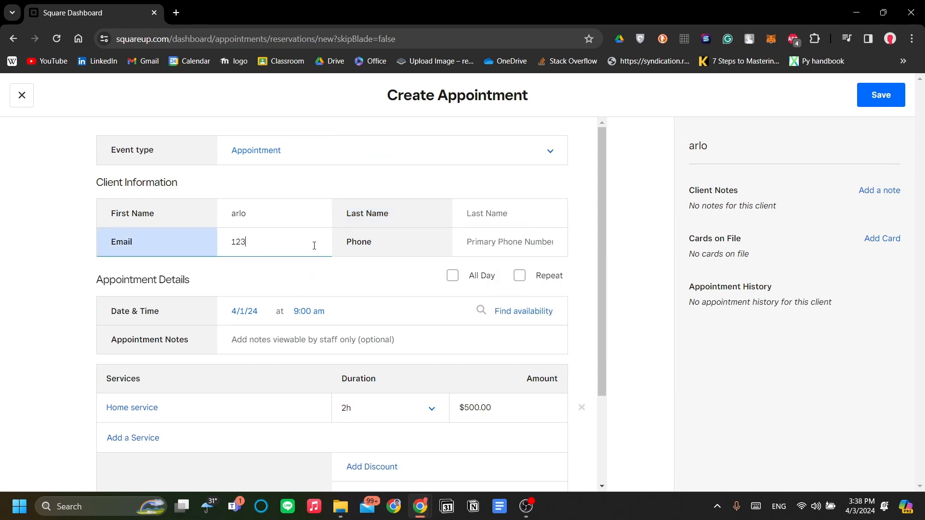
click(528, 241)
text(12)
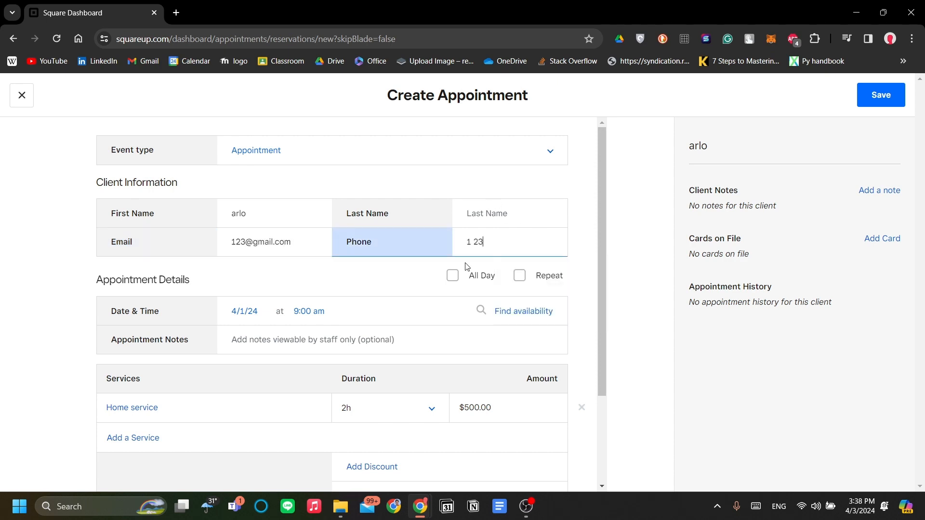
scroll(546, 306, down, 3)
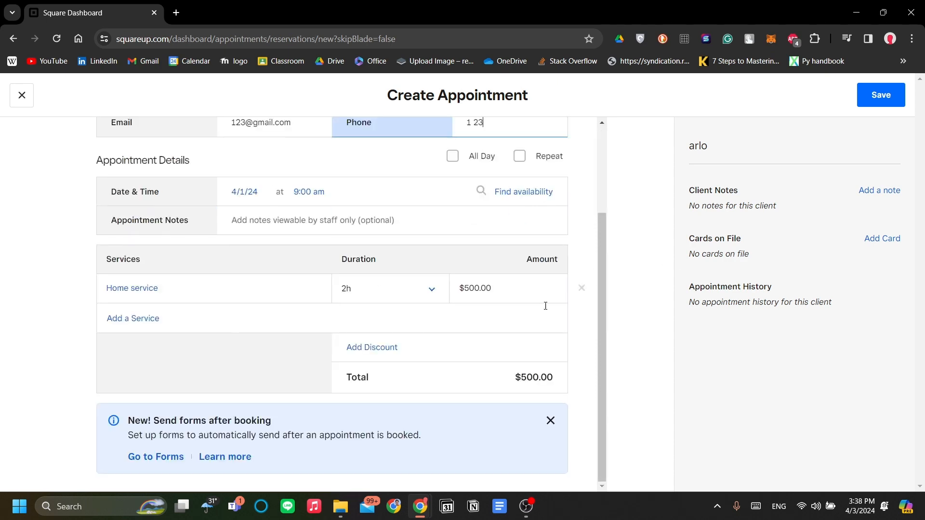
- Attempt to save, then enter the client's missing last name
click(893, 96)
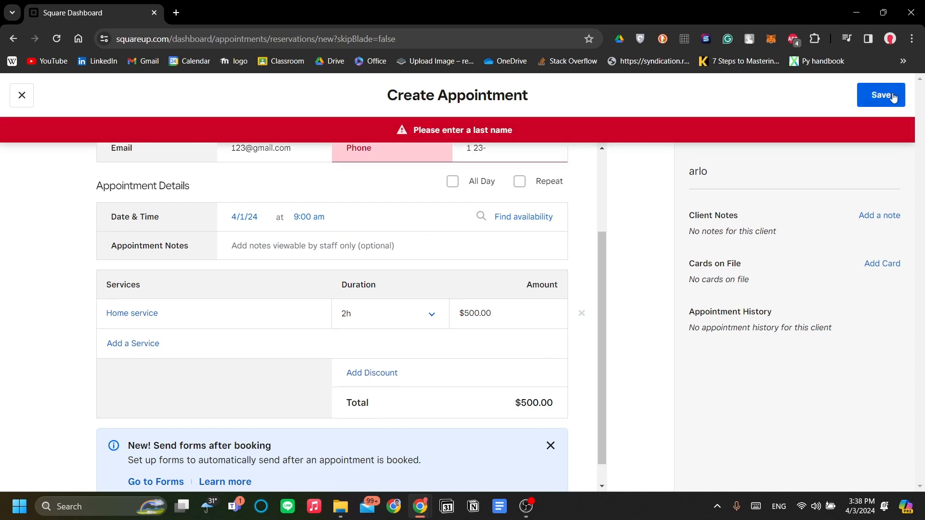
scroll(516, 355, up, 3)
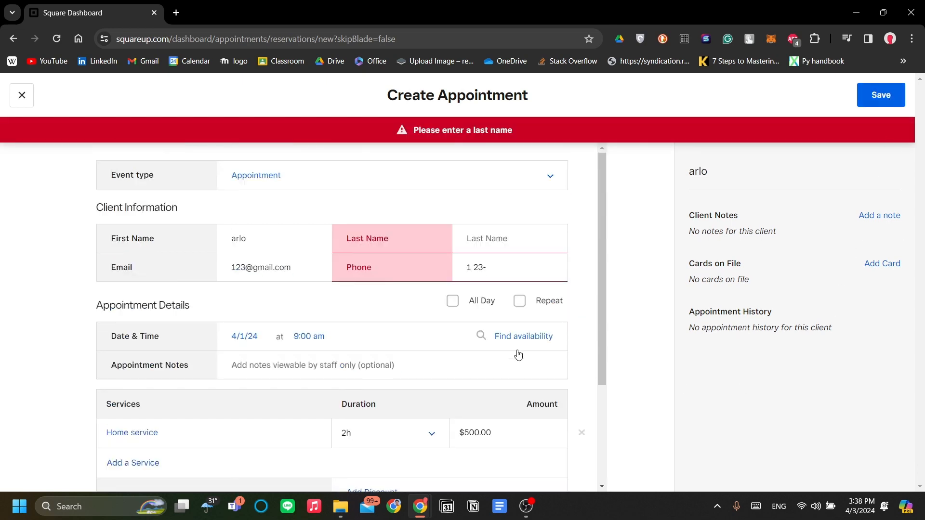
click(528, 239)
text(last)
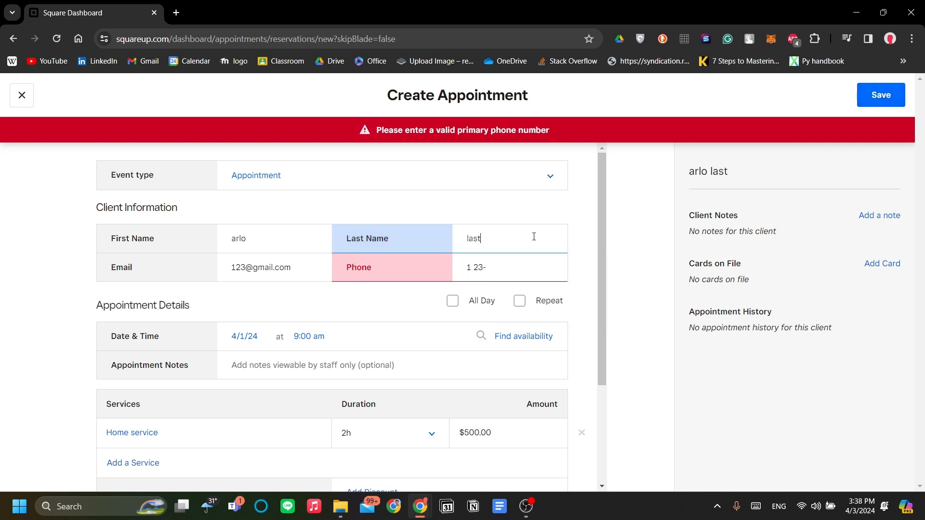
click(871, 93)
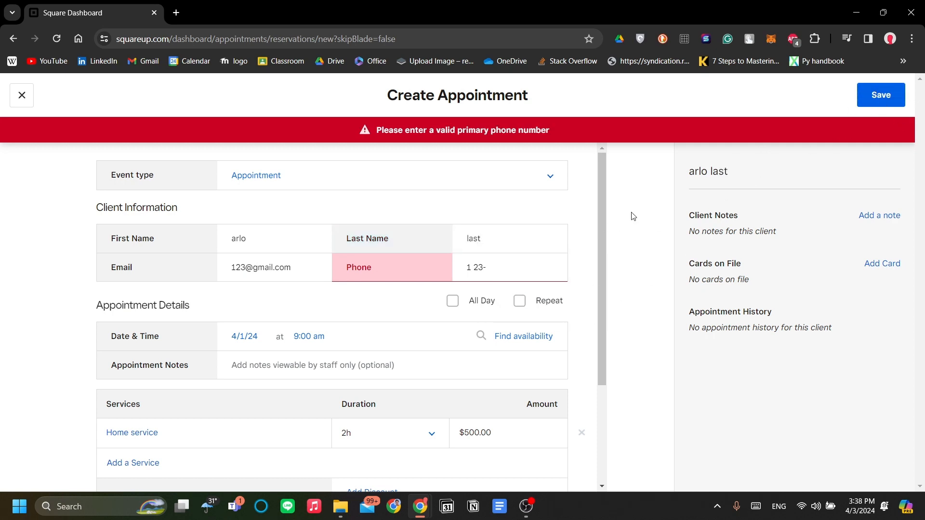
- Complete the client's phone number and save the appointment again
scroll(520, 293, down, 2)
scroll(522, 297, up, 2)
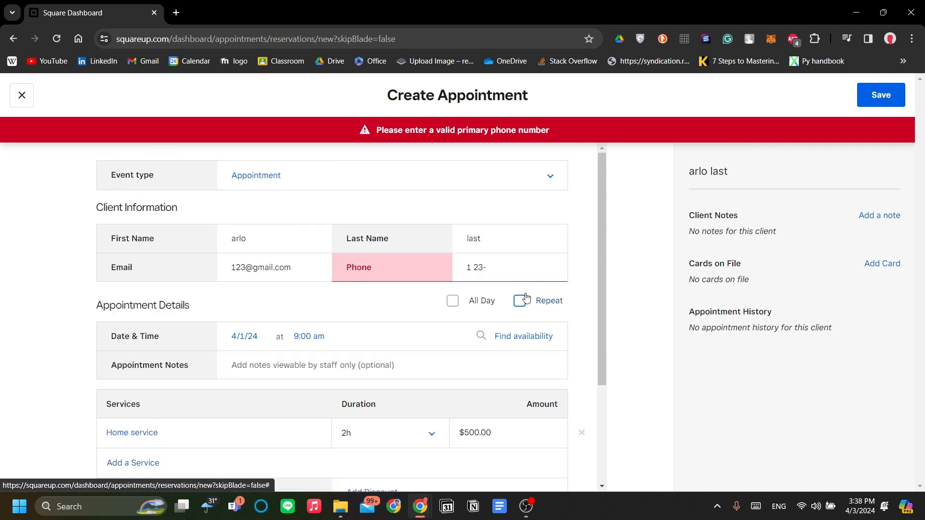
click(555, 277)
text(213)
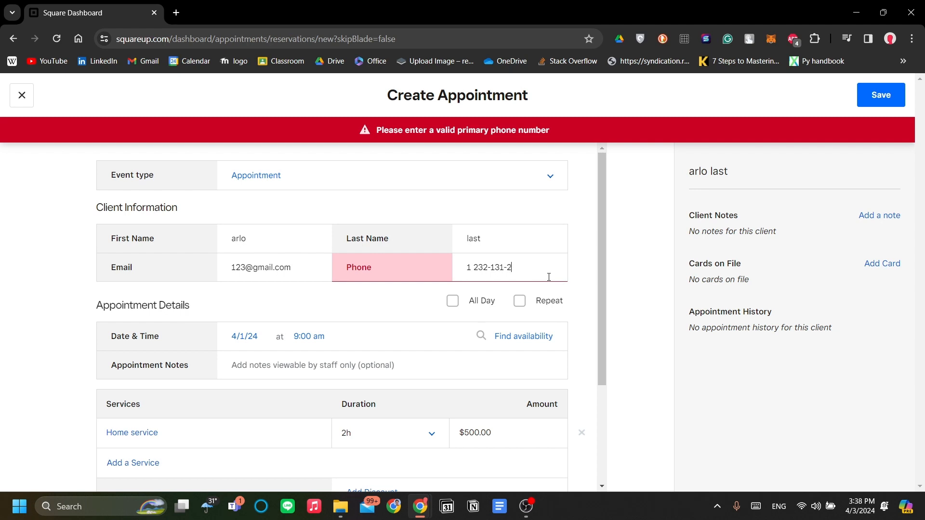
click(881, 95)
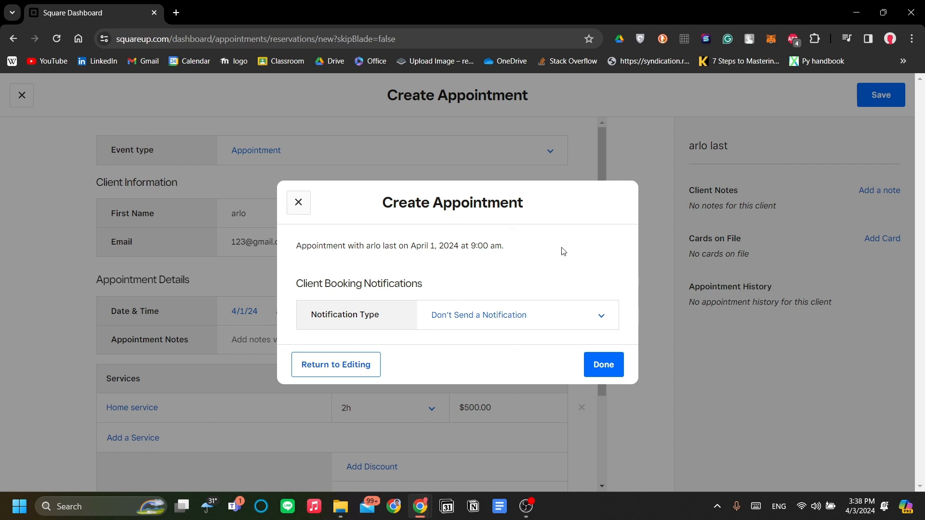
- Send the April 1 booking with Text Message notification, then close the form after the error
click(529, 317)
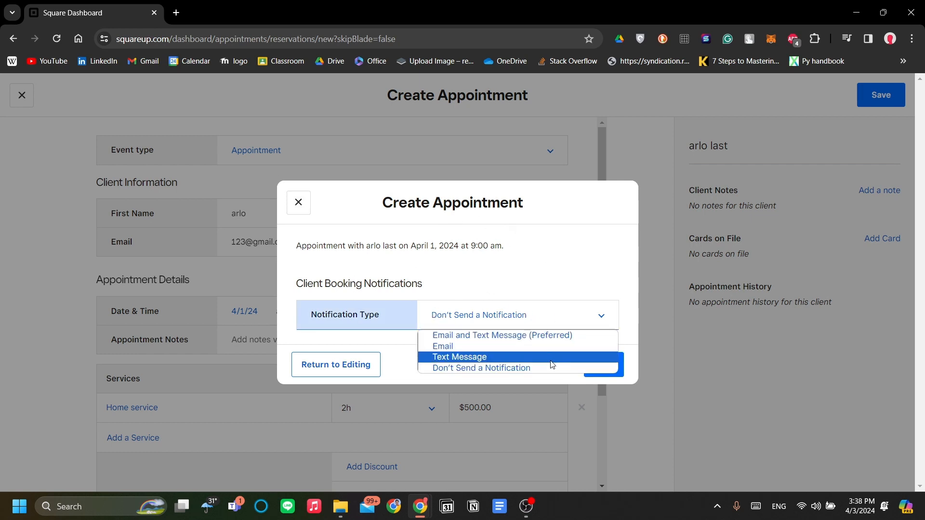
click(510, 368)
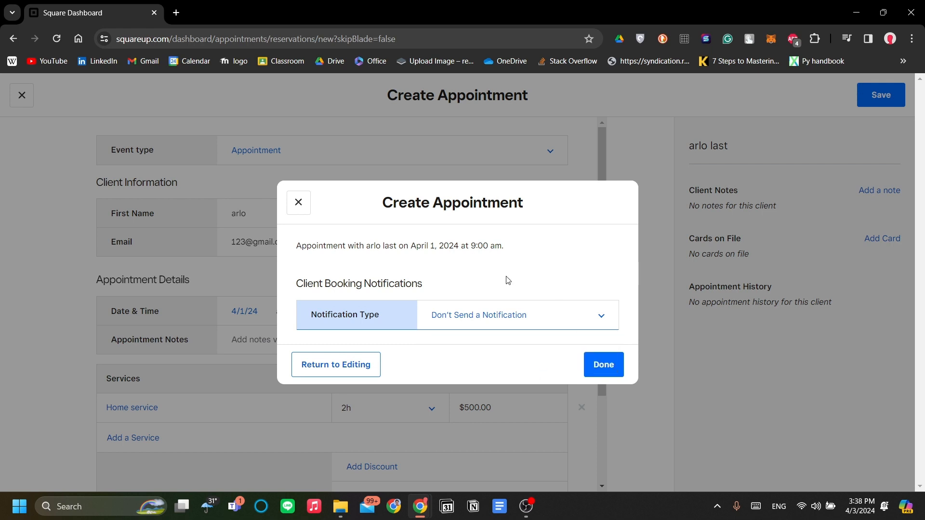
click(548, 317)
click(492, 357)
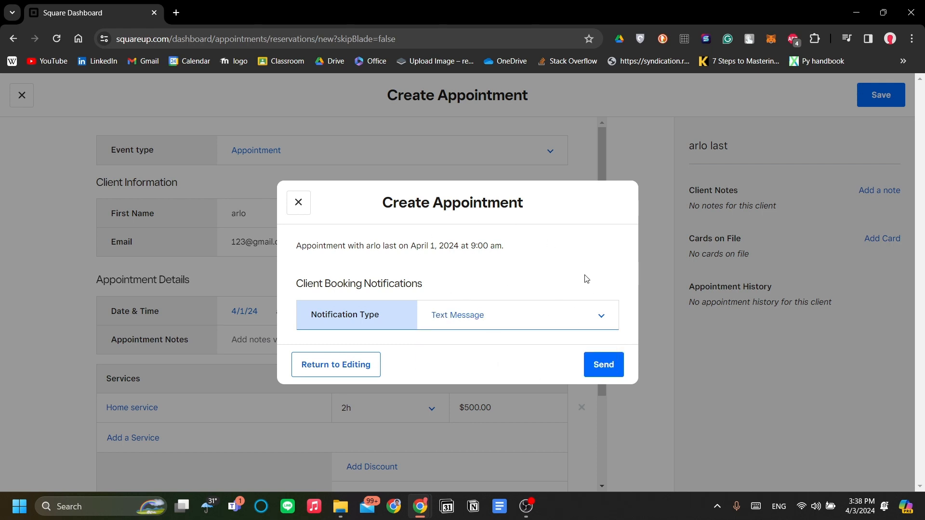
click(593, 365)
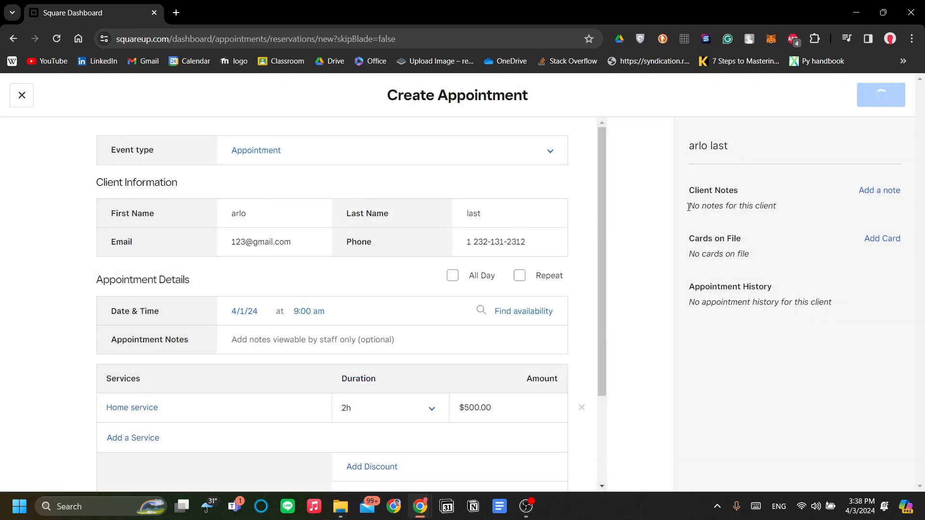
scroll(506, 287, down, 3)
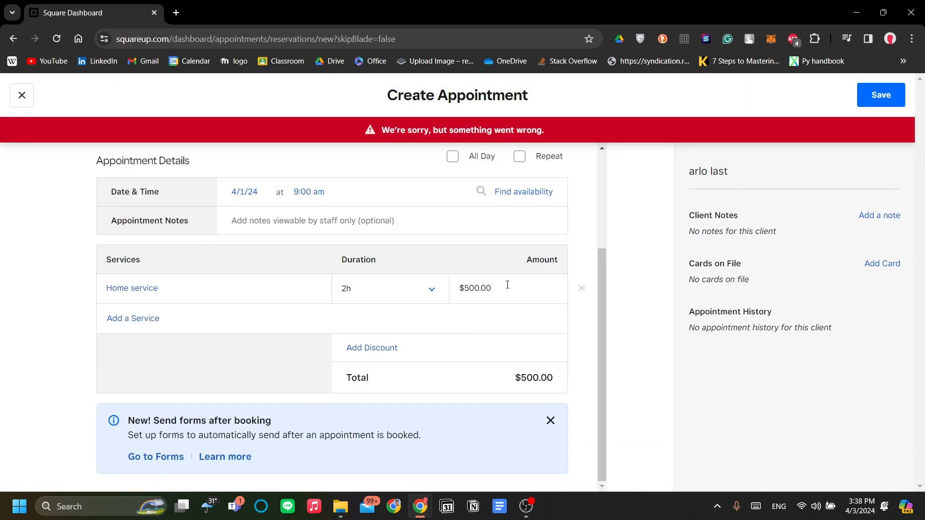
scroll(506, 287, up, 3)
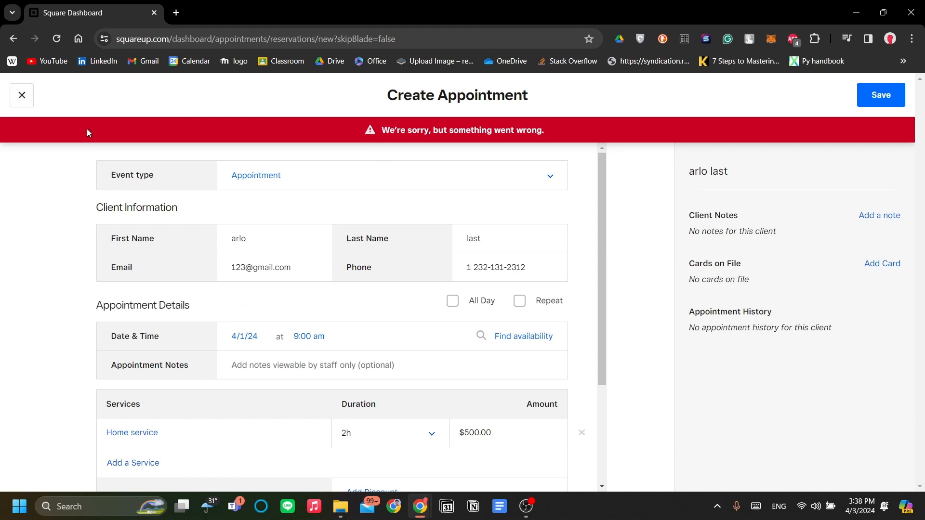
scroll(241, 278, down, 3)
scroll(238, 283, up, 3)
click(25, 107)
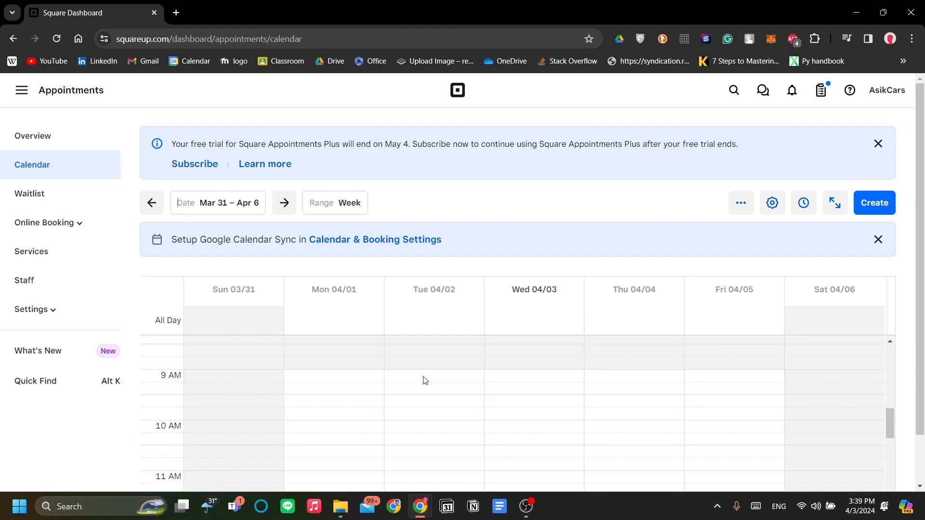
- Scroll through the empty Mar 31 – Apr 6 week calendar
scroll(434, 375, down, 1)
scroll(482, 227, down, 1)
scroll(337, 345, up, 1)
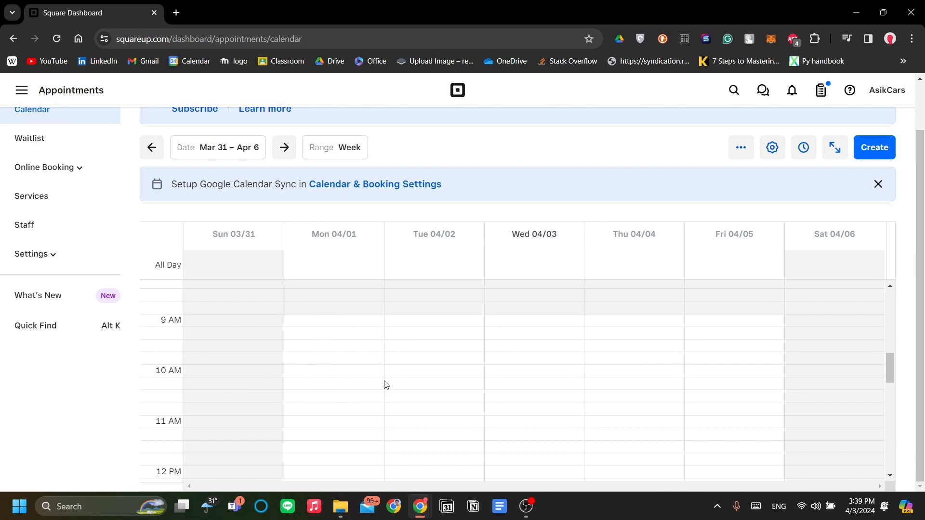
scroll(383, 381, up, 1)
scroll(528, 264, up, 1)
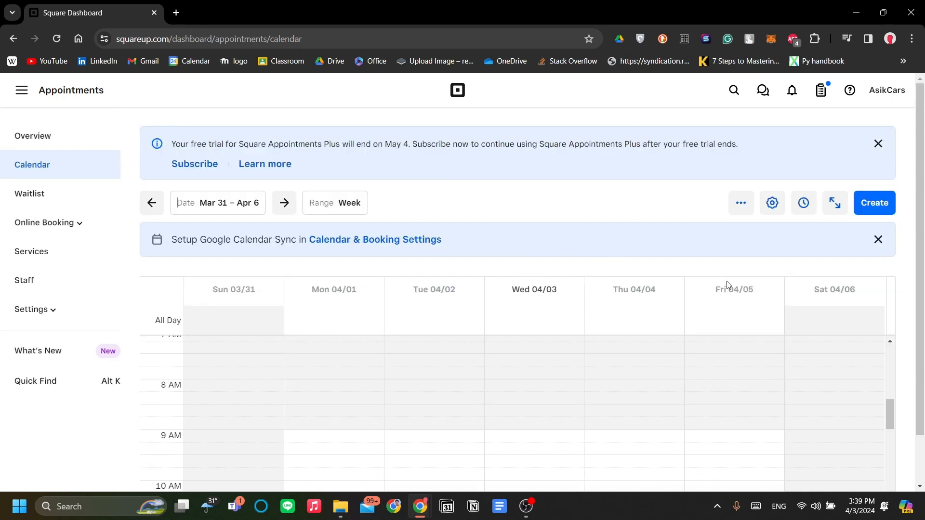
scroll(609, 338, down, 5)
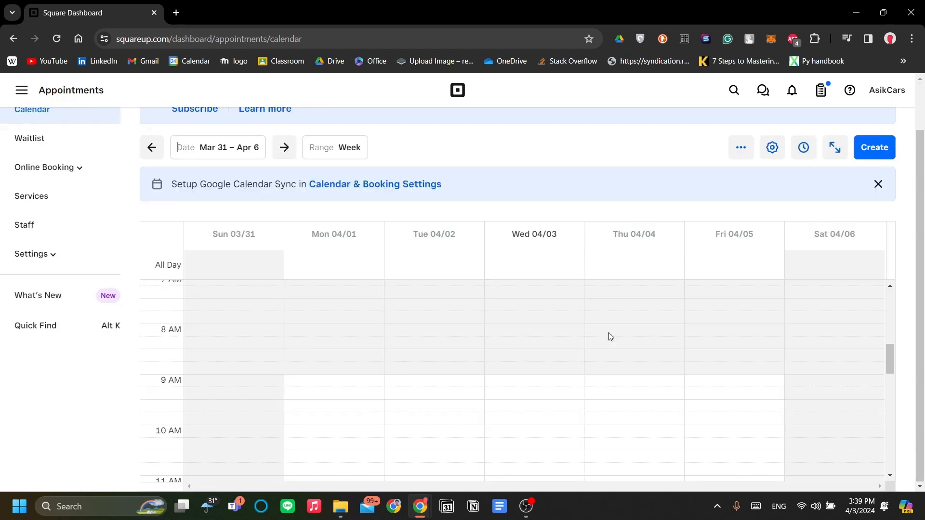
scroll(614, 369, up, 1)
scroll(614, 369, up, 1)
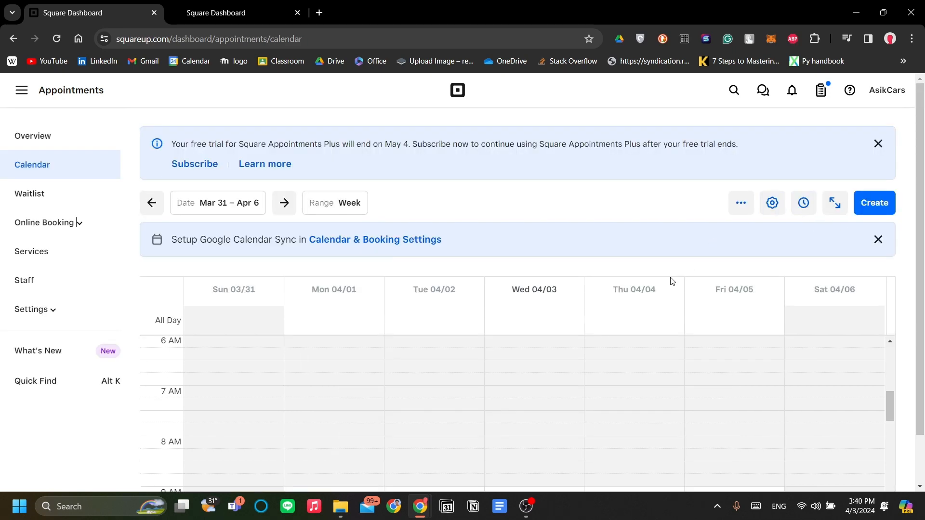
- In Edit Availability, make Wed, Apr 3 a one-time 12:00 PM start
click(807, 208)
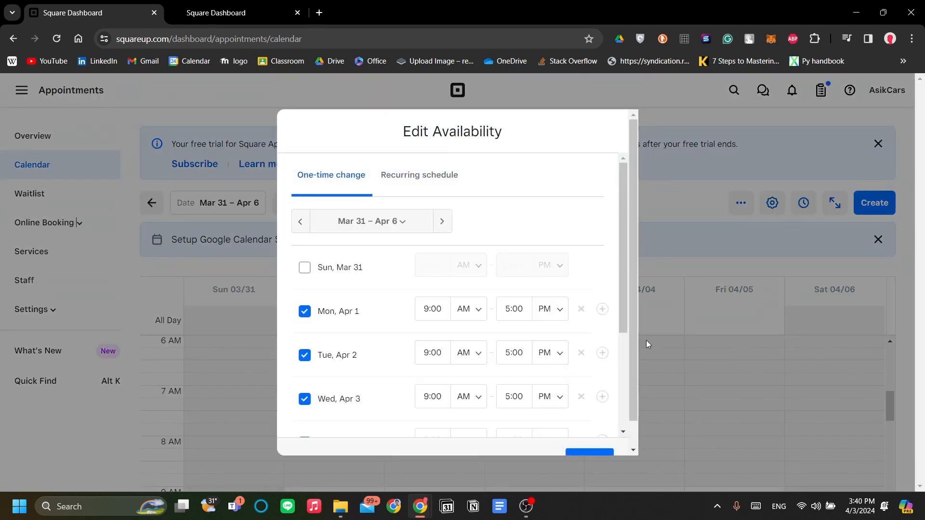
scroll(533, 307, down, 3)
scroll(511, 314, up, 3)
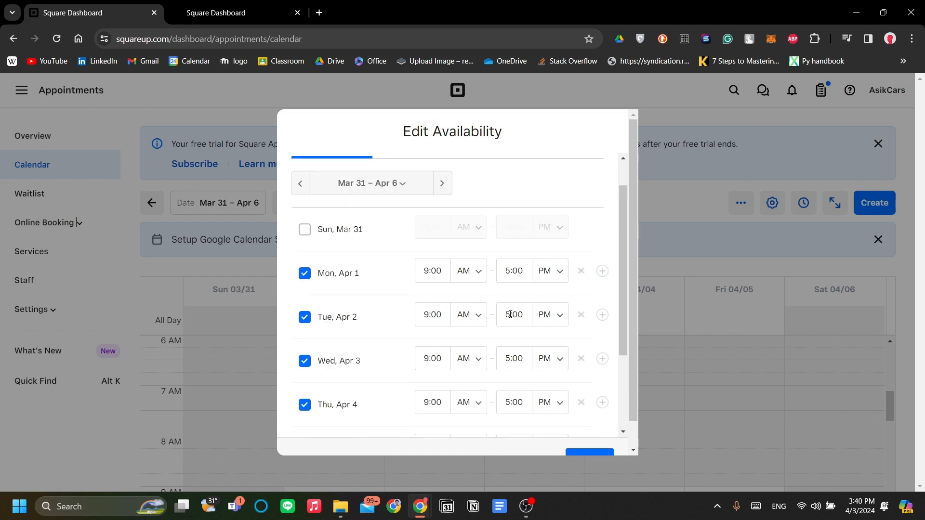
scroll(510, 315, down, 3)
scroll(510, 316, up, 2)
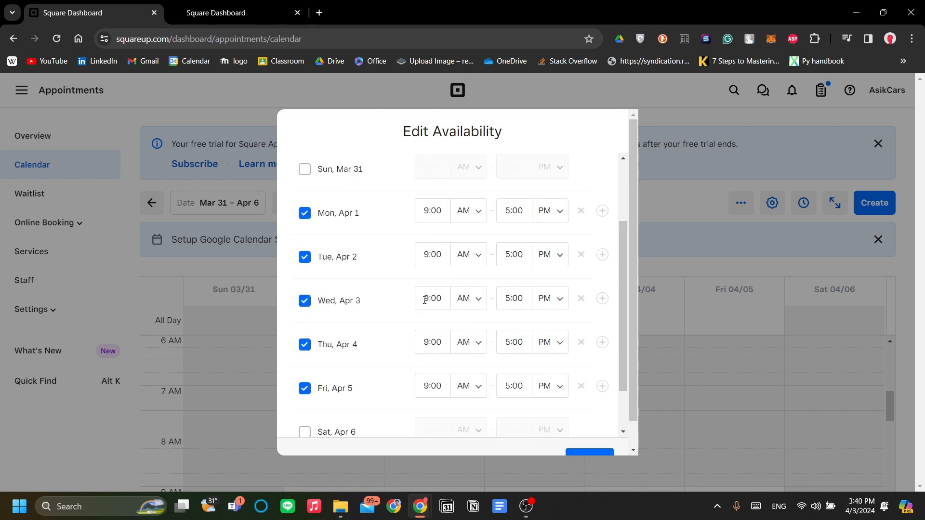
click(528, 301)
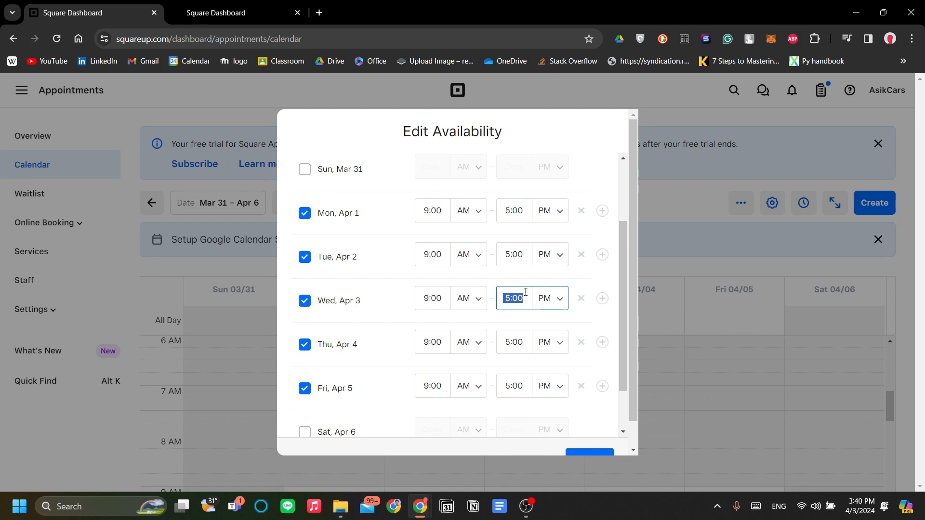
click(514, 321)
click(445, 308)
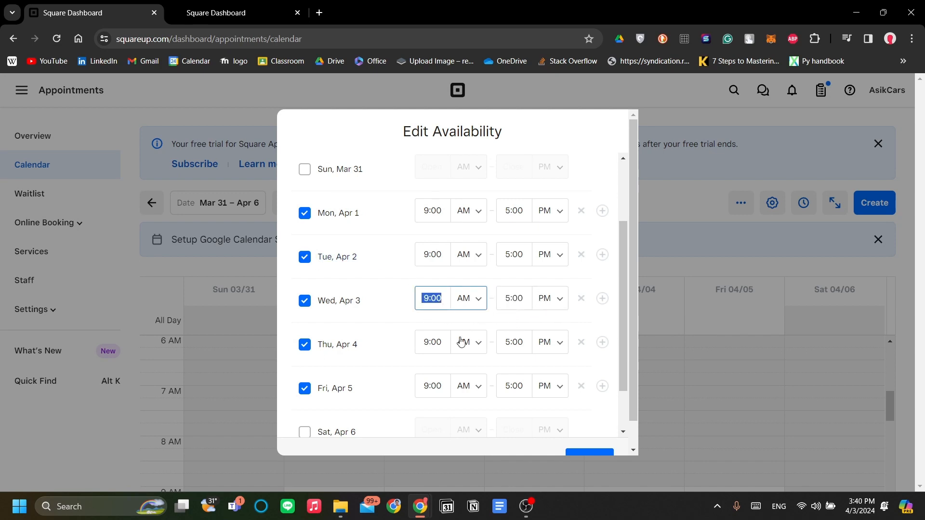
text(12:00)
click(474, 303)
click(475, 327)
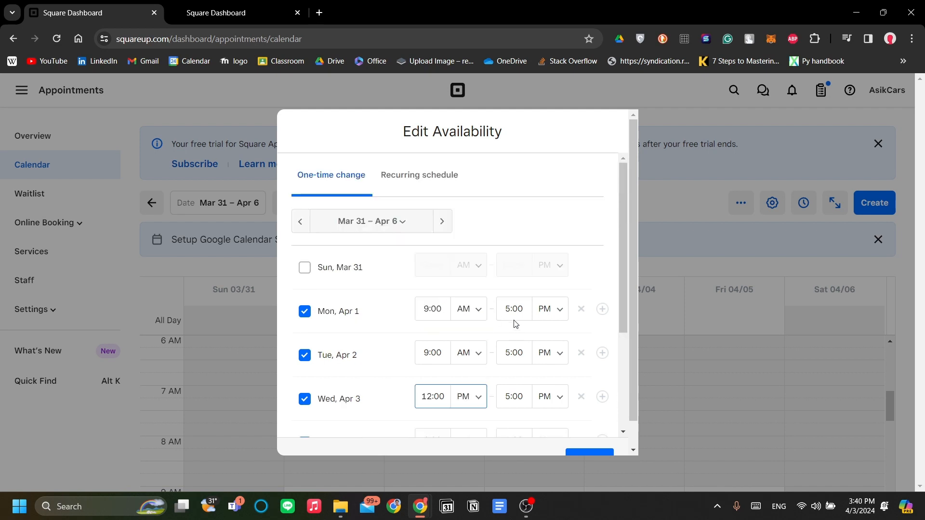
scroll(555, 347, down, 4)
scroll(454, 295, up, 4)
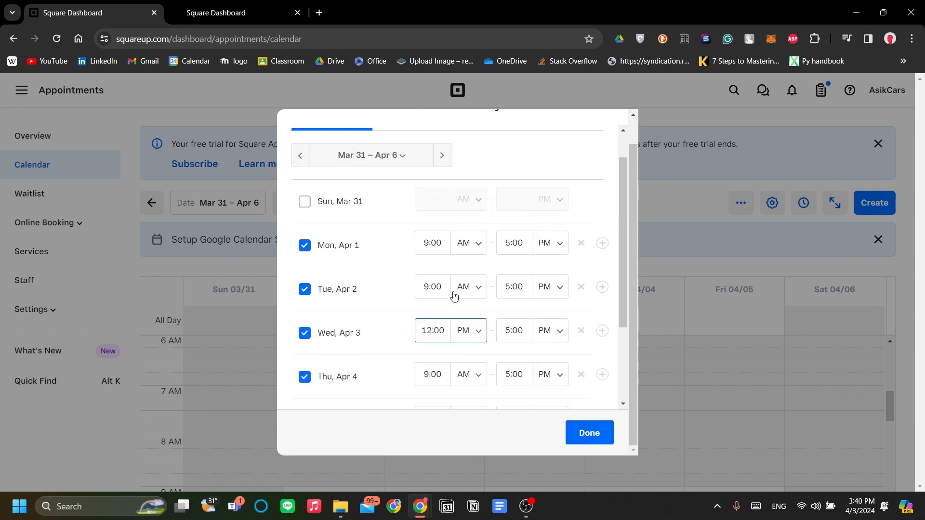
scroll(479, 381, down, 3)
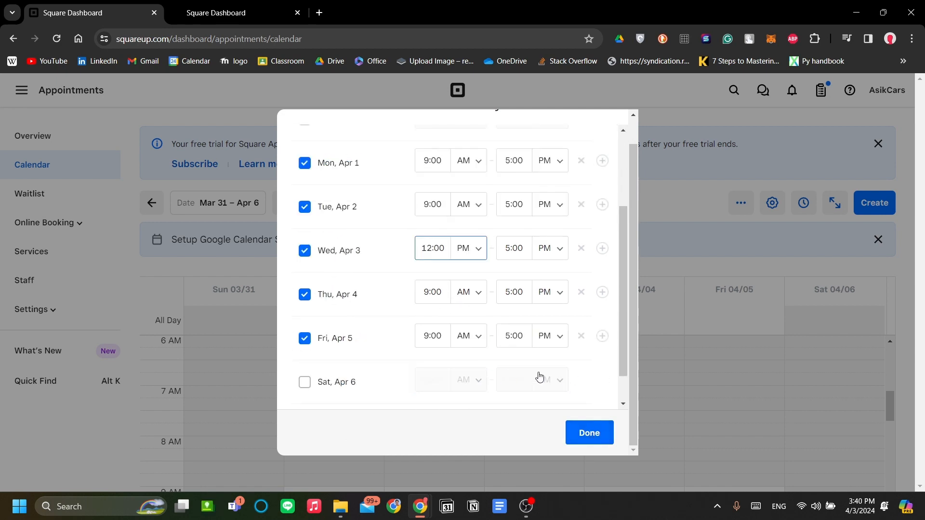
scroll(482, 289, up, 3)
- Change the recurring Tuesday start to 10:00 AM and save the availability
click(388, 164)
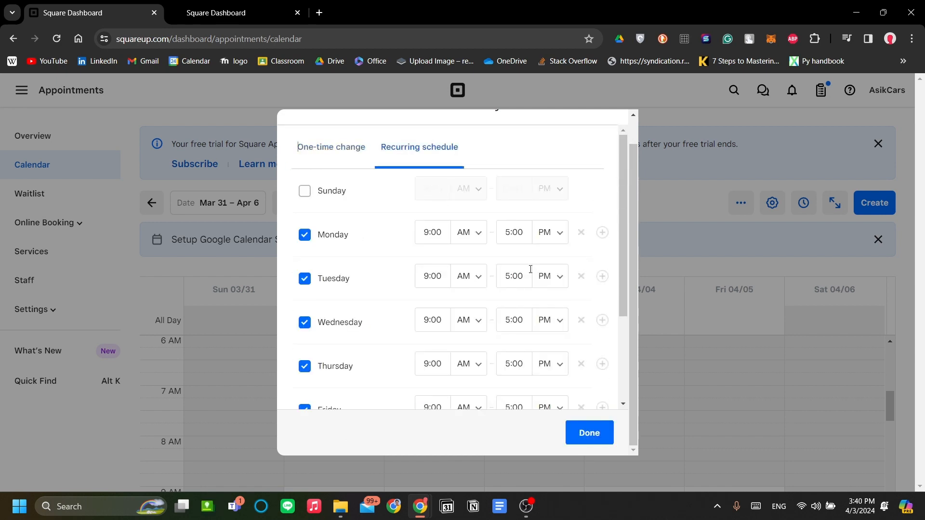
scroll(520, 314, down, 3)
scroll(524, 318, up, 1)
scroll(522, 317, up, 2)
scroll(518, 289, down, 2)
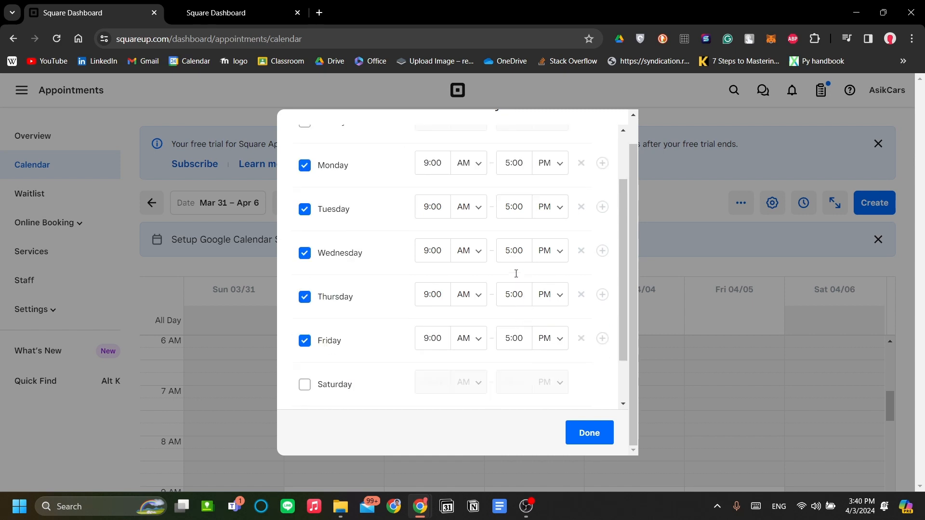
scroll(516, 275, up, 2)
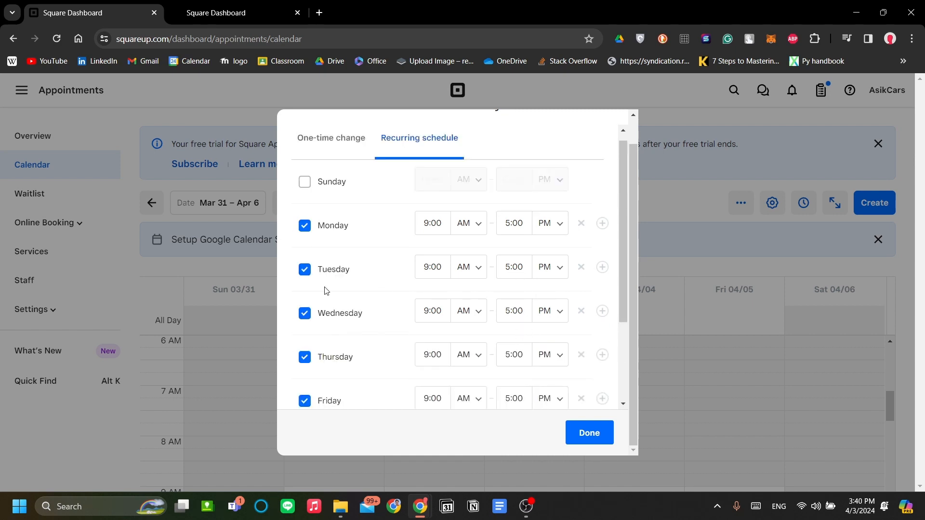
click(434, 272)
text(10:)
scroll(512, 306, down, 3)
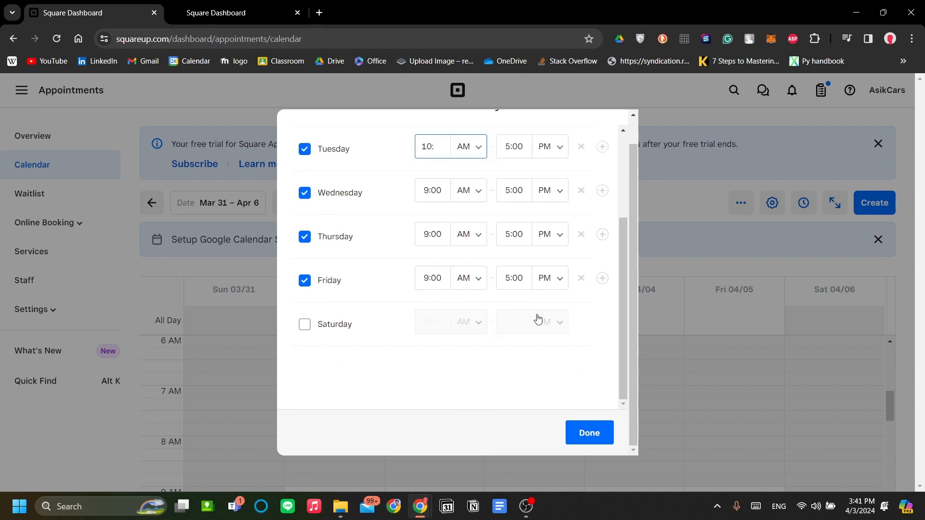
click(600, 431)
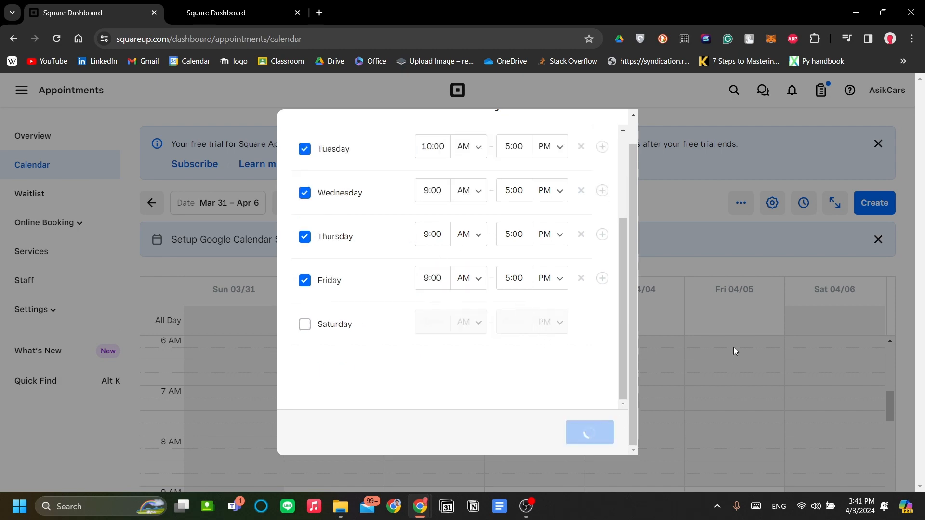
scroll(702, 382, down, 11)
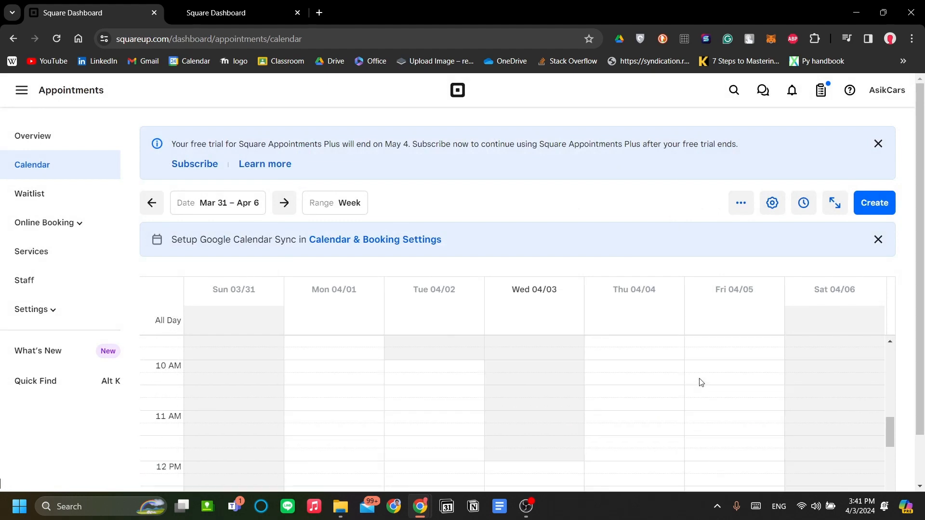
scroll(702, 382, up, 3)
scroll(483, 260, down, 1)
scroll(576, 347, up, 1)
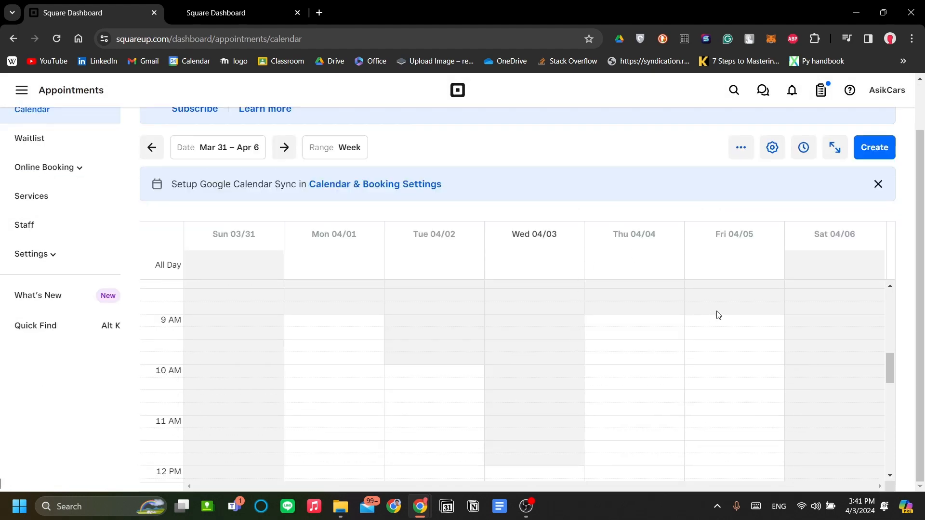
scroll(766, 320, down, 2)
scroll(752, 344, up, 2)
scroll(547, 369, up, 1)
scroll(509, 377, down, 1)
scroll(549, 434, down, 2)
scroll(535, 337, down, 3)
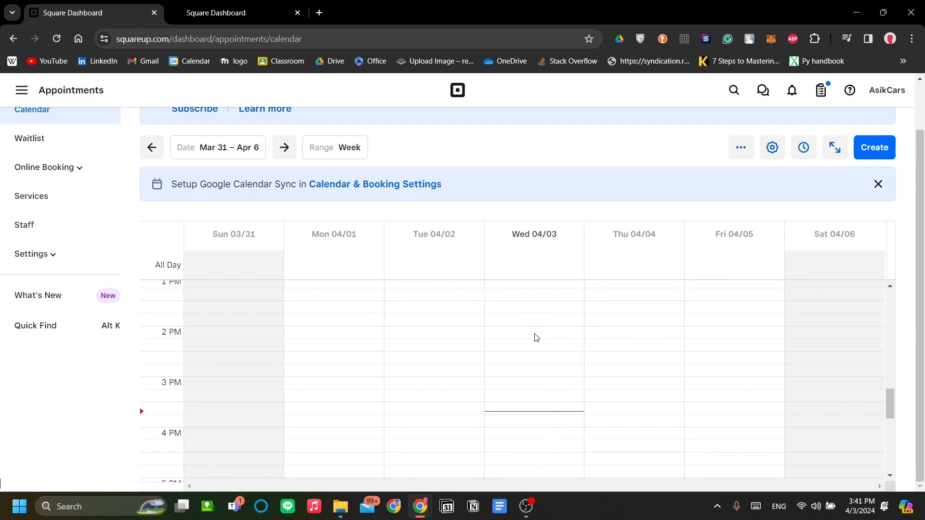
scroll(538, 309, up, 4)
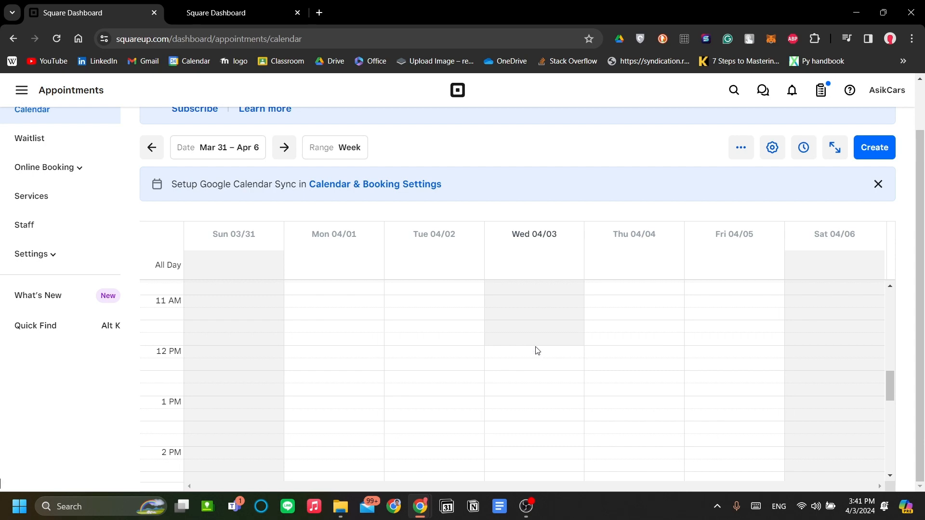
scroll(536, 350, down, 4)
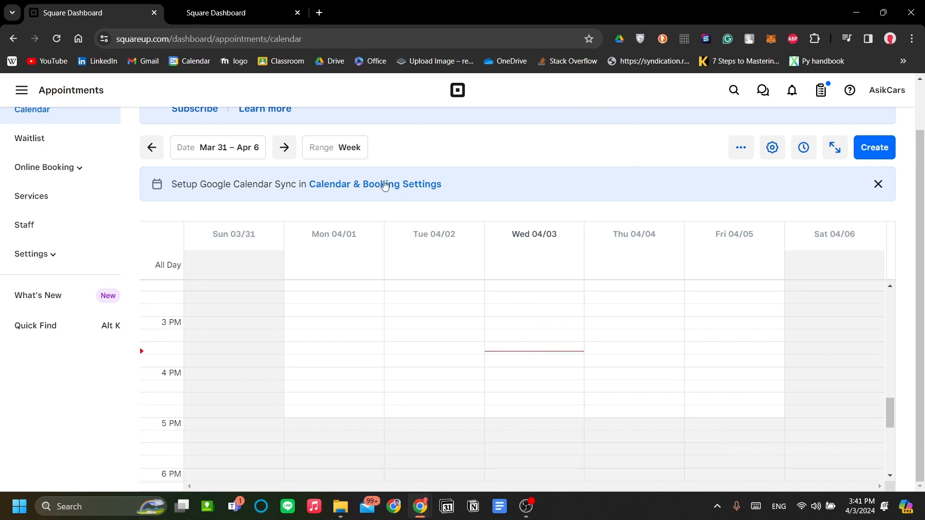
scroll(384, 185, up, 2)
scroll(635, 395, up, 5)
scroll(587, 368, down, 2)
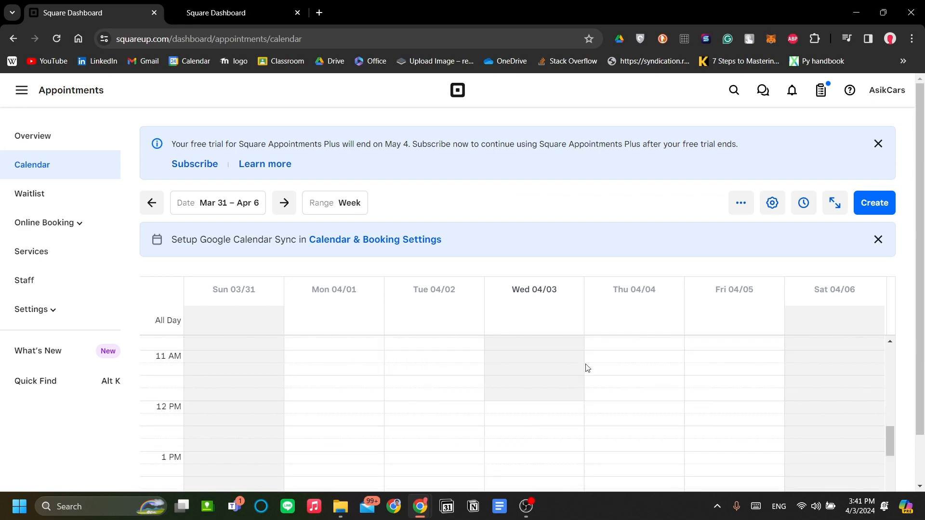
click(277, 212)
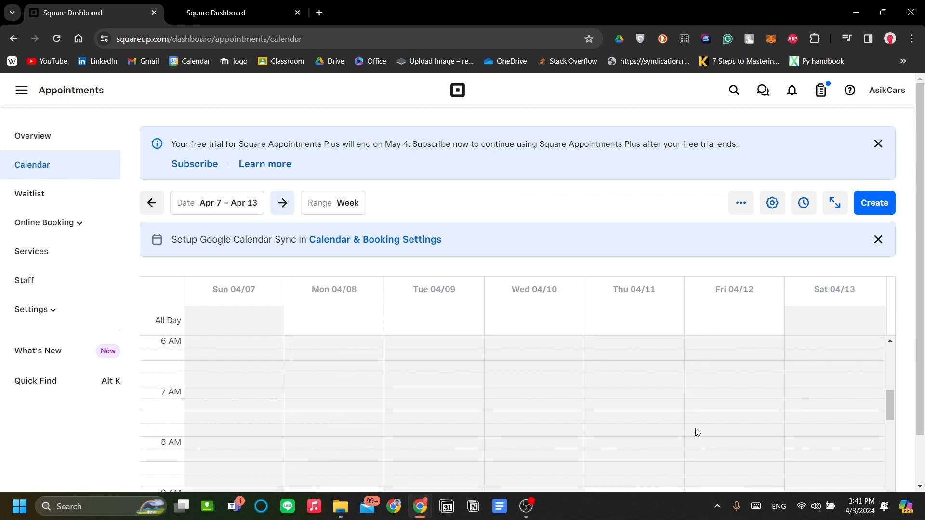
scroll(695, 429, up, 5)
scroll(695, 421, down, 9)
scroll(694, 421, up, 3)
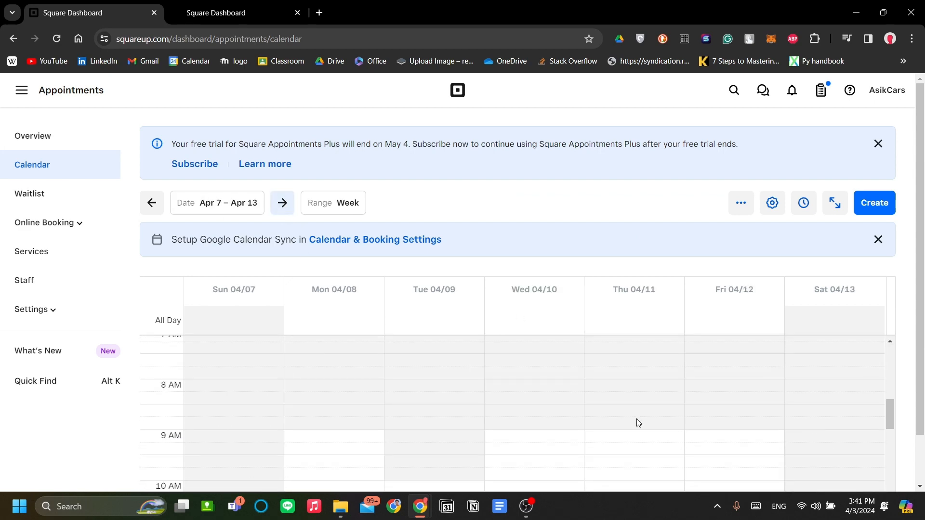
scroll(568, 412, down, 2)
scroll(572, 396, up, 1)
scroll(589, 194, down, 1)
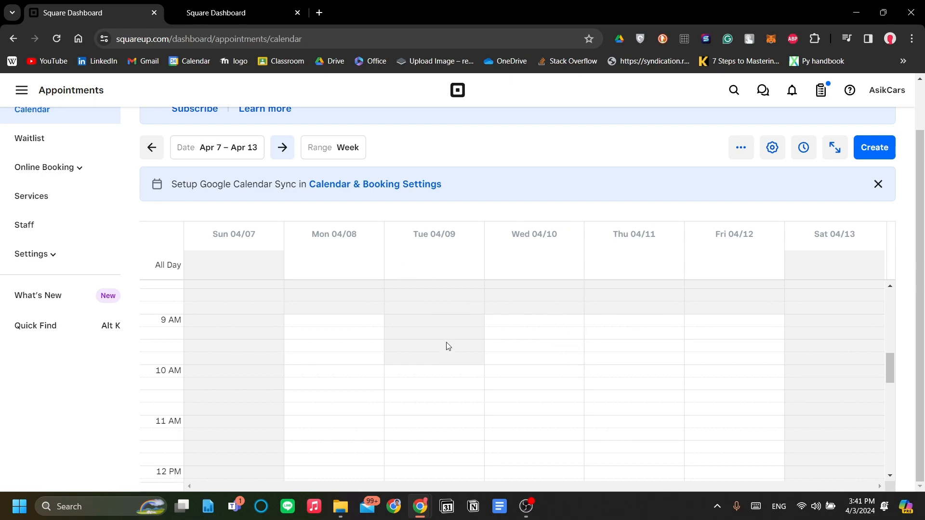
click(288, 149)
scroll(407, 364, down, 2)
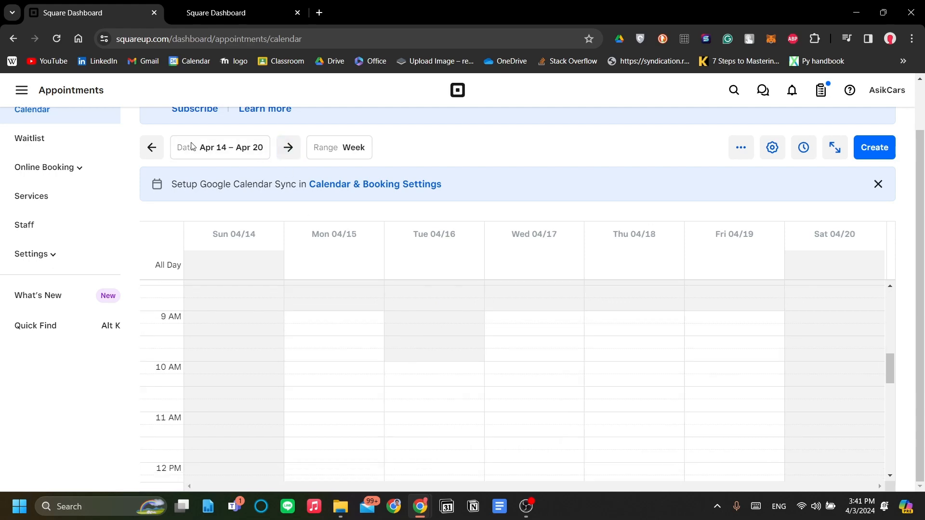
click(152, 147)
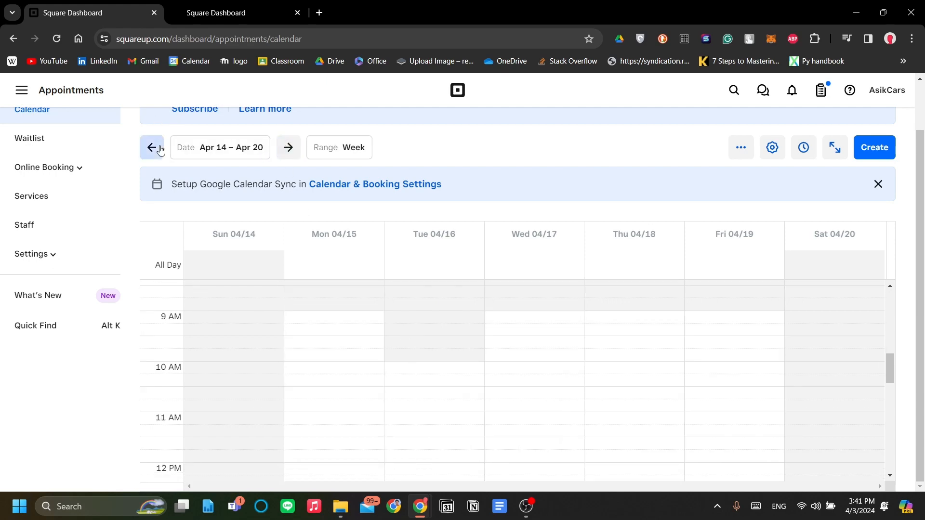
click(153, 148)
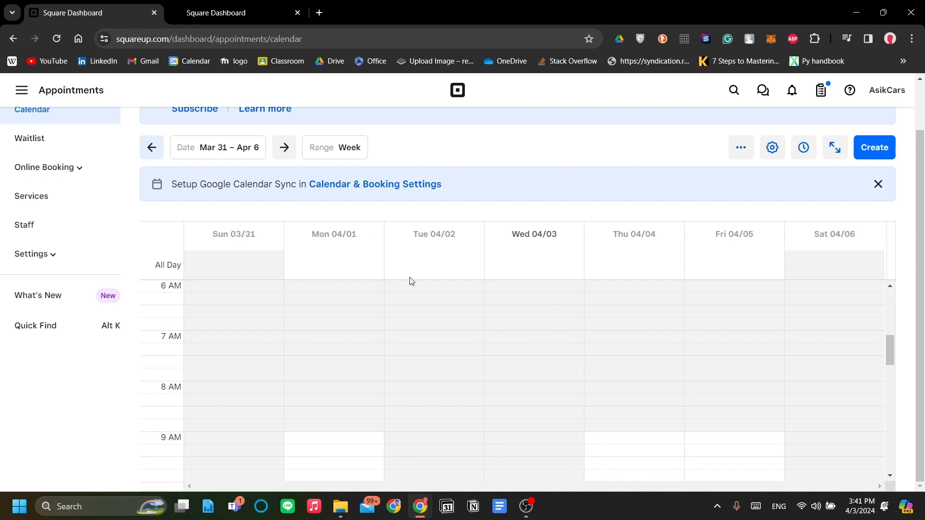
scroll(409, 281, down, 2)
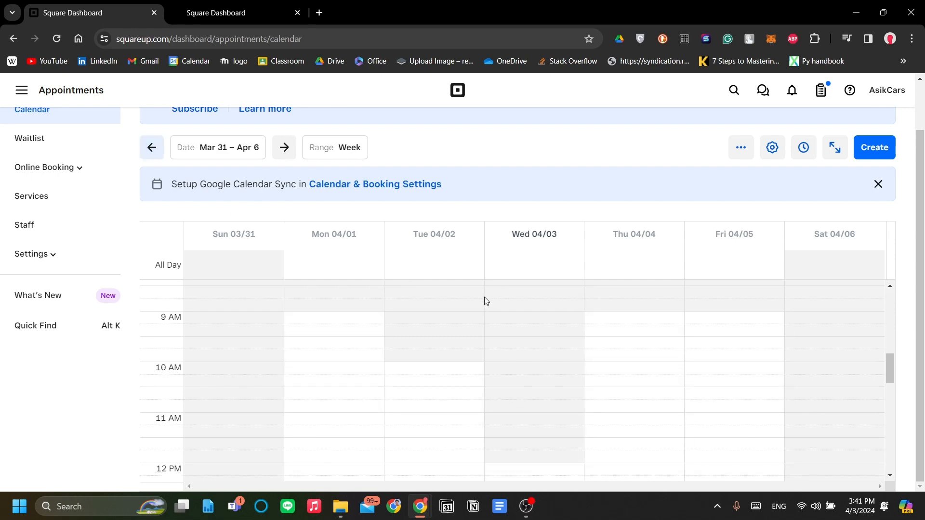